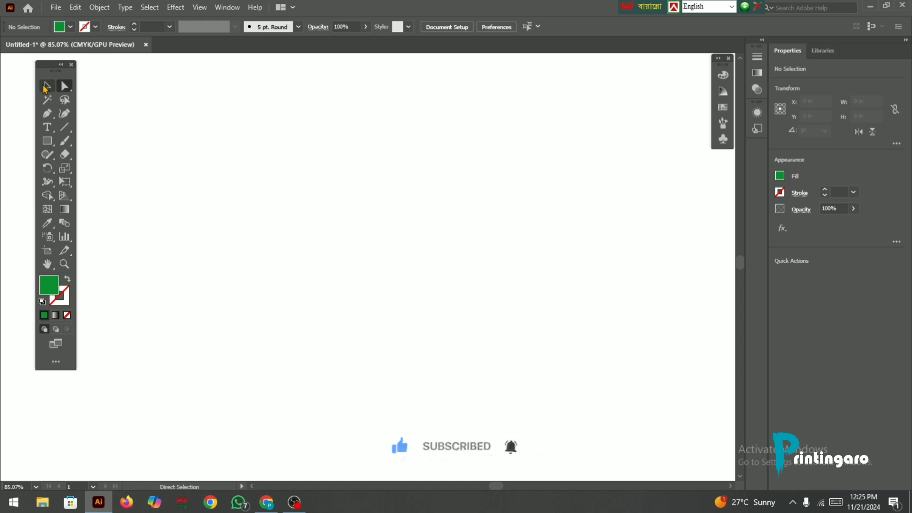
# - Draw a green circle about 2.63 in across with the Ellipse tool in the upper part of the canvas
pyautogui.click(65, 90)
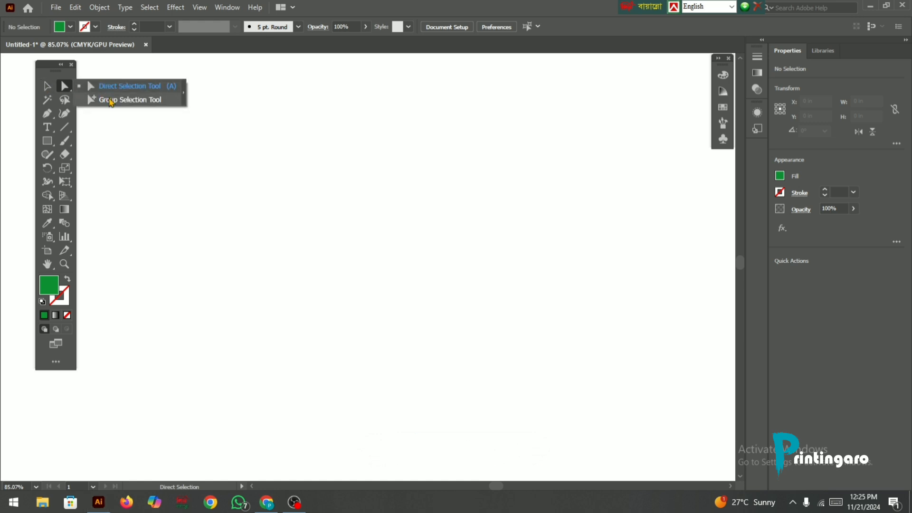
pyautogui.click(110, 101)
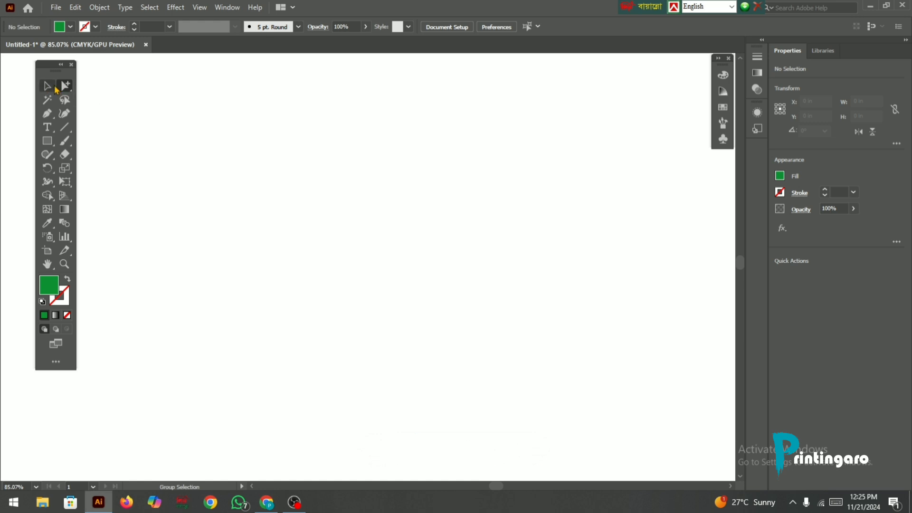
pyautogui.click(47, 141)
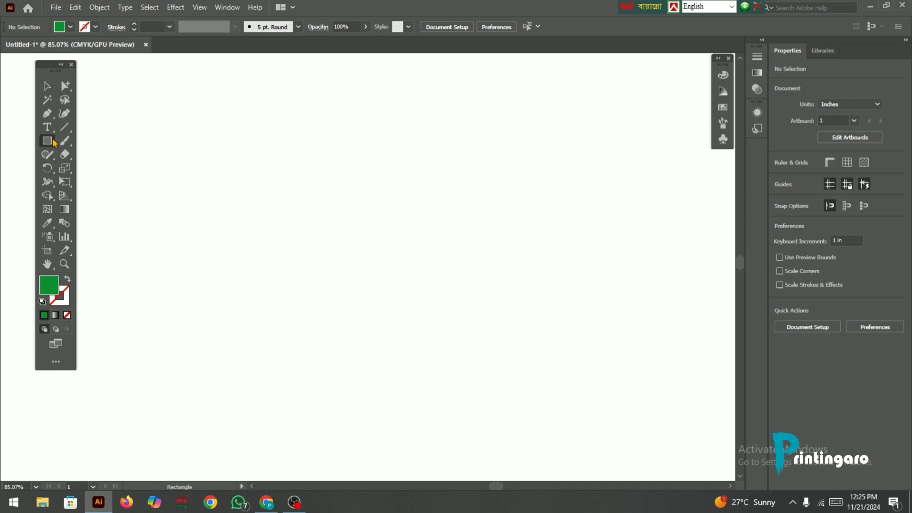
pyautogui.click(53, 143)
pyautogui.click(94, 168)
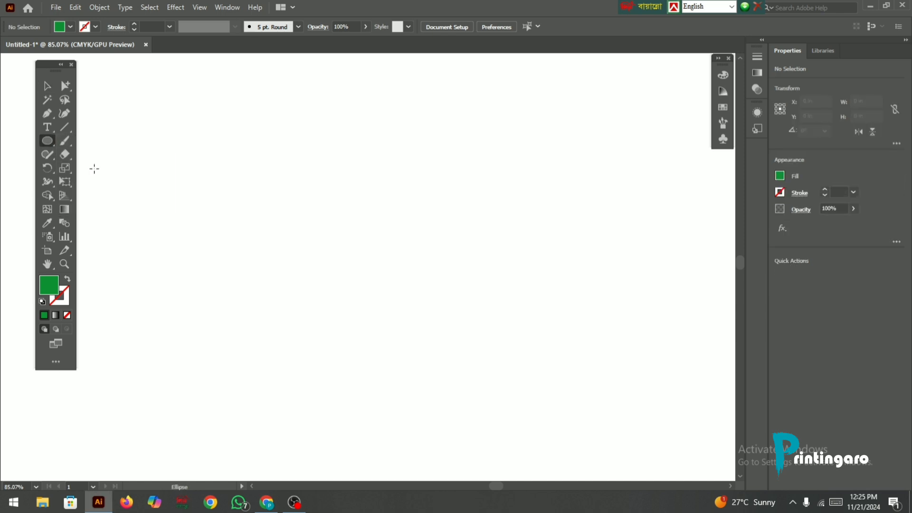
pyautogui.moveTo(228, 146); pyautogui.dragTo(314, 270)
# - Duplicate the circle to its right, and duplicate that pair below to make a two-by-two arrangement
pyautogui.click(47, 86)
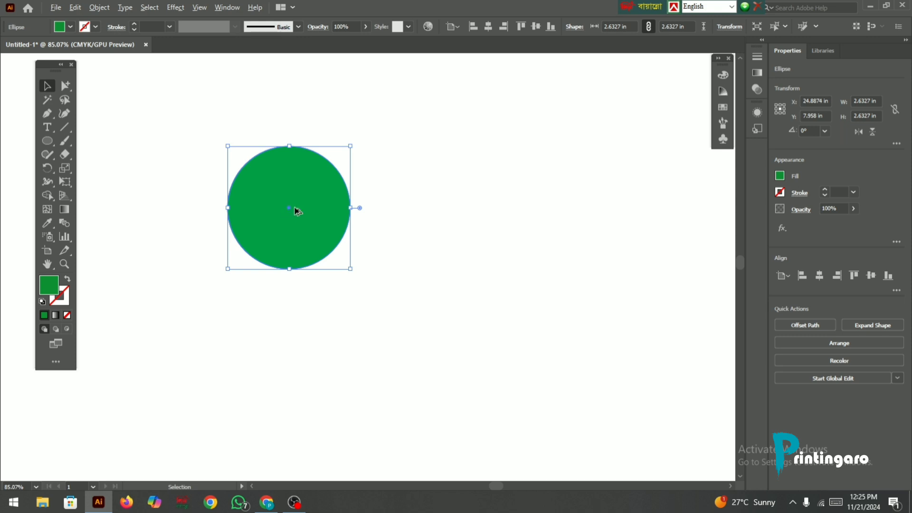
pyautogui.moveTo(296, 211); pyautogui.dragTo(418, 217)
pyautogui.moveTo(239, 123); pyautogui.dragTo(468, 258)
pyautogui.moveTo(407, 191); pyautogui.dragTo(404, 320)
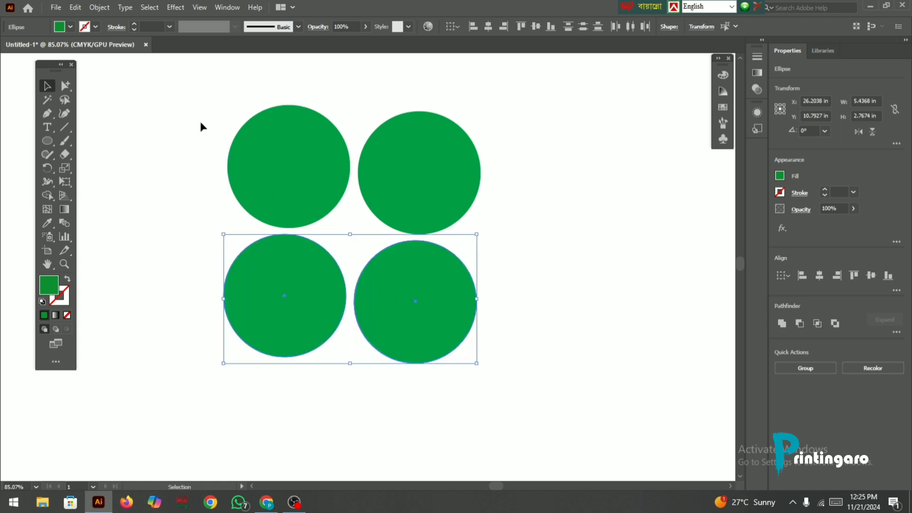
pyautogui.click(200, 122)
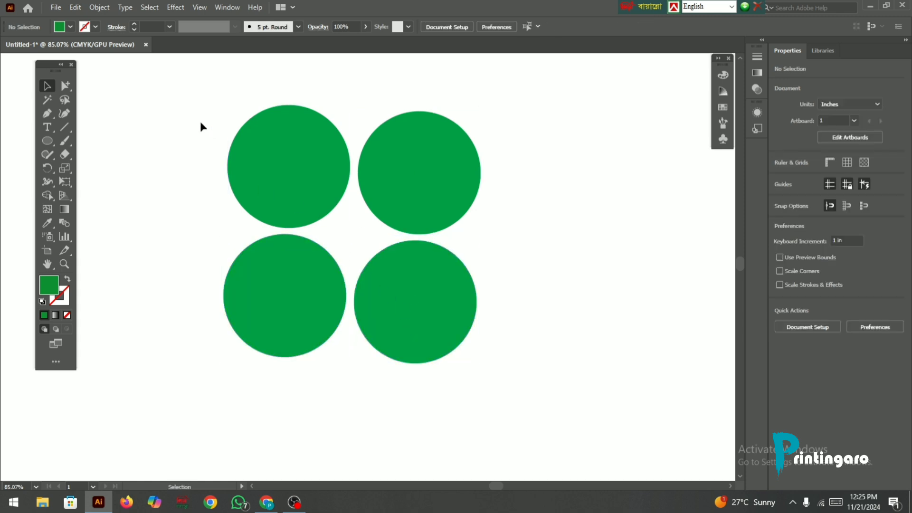
# - Group all four green circles into one object
pyautogui.click(271, 152)
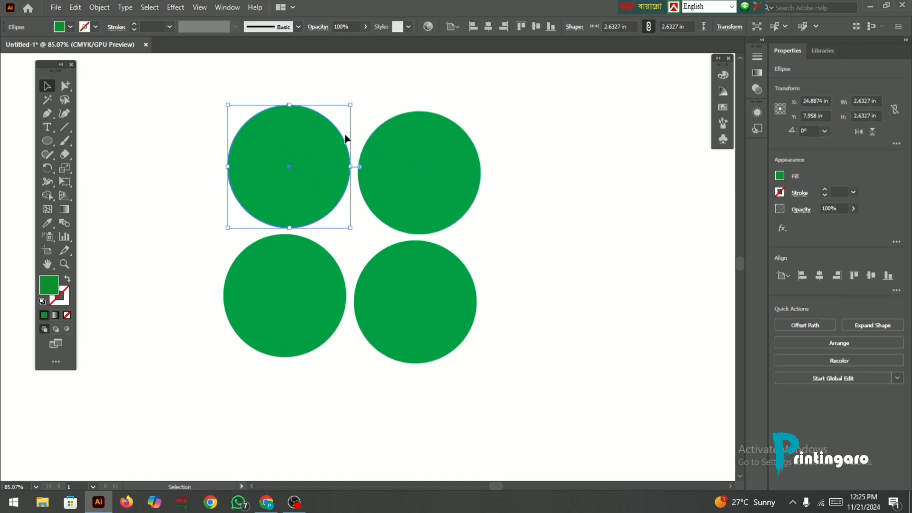
pyautogui.click(189, 102)
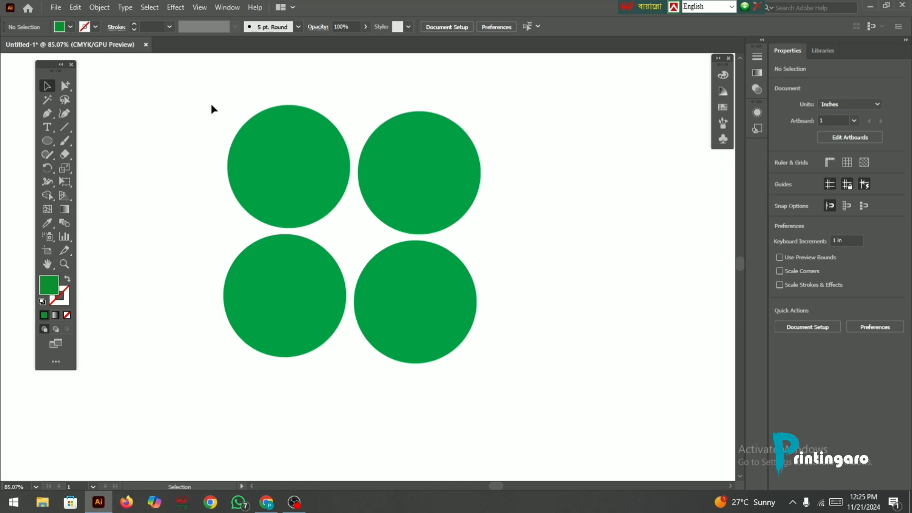
pyautogui.moveTo(211, 104); pyautogui.dragTo(488, 361)
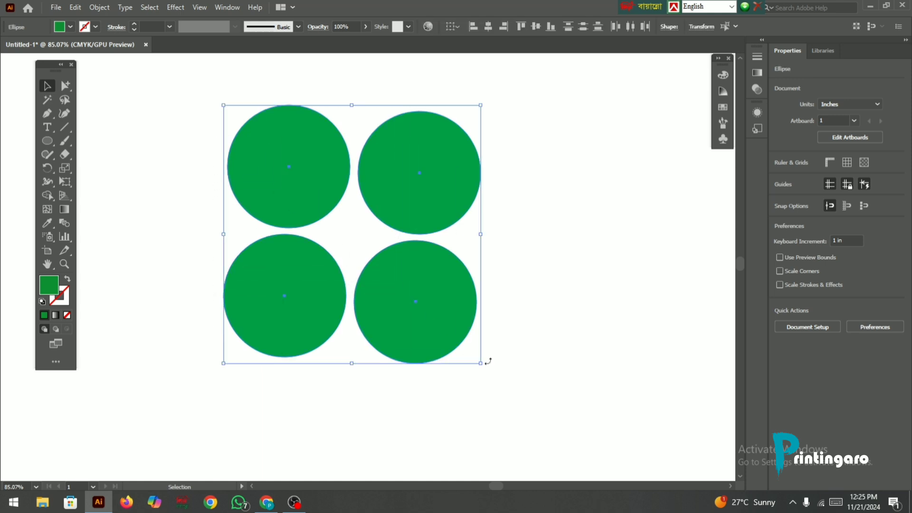
pyautogui.rightClick(415, 142)
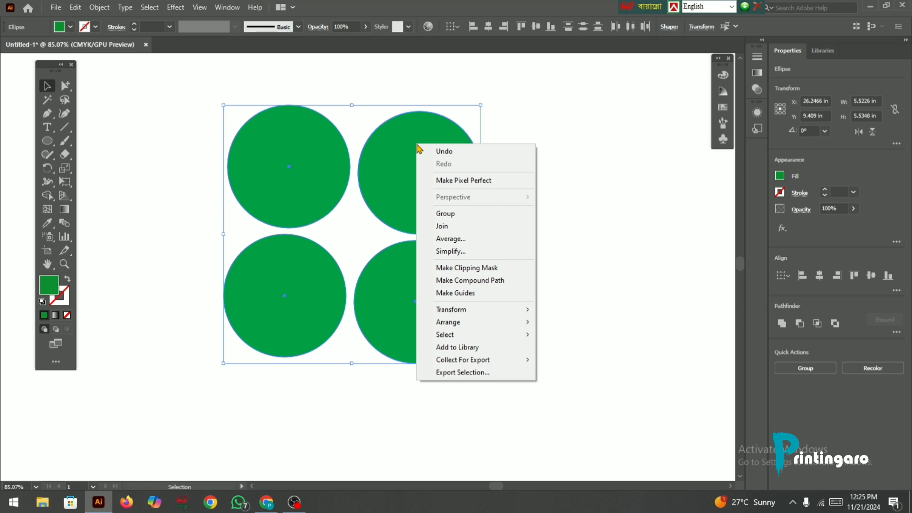
pyautogui.click(442, 215)
pyautogui.click(562, 182)
pyautogui.scroll(1, 561, 181)
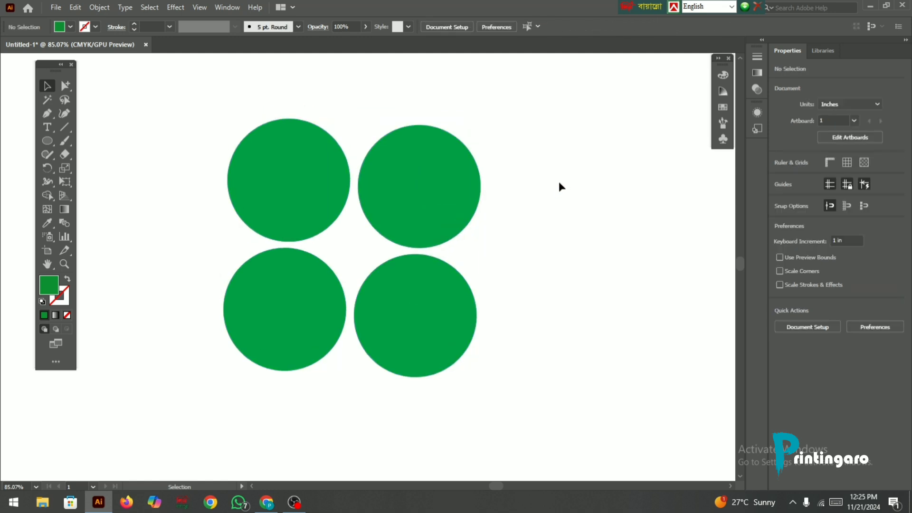
# - Try filling the grouped circles with yellow, and undo the colour change
pyautogui.click(429, 172)
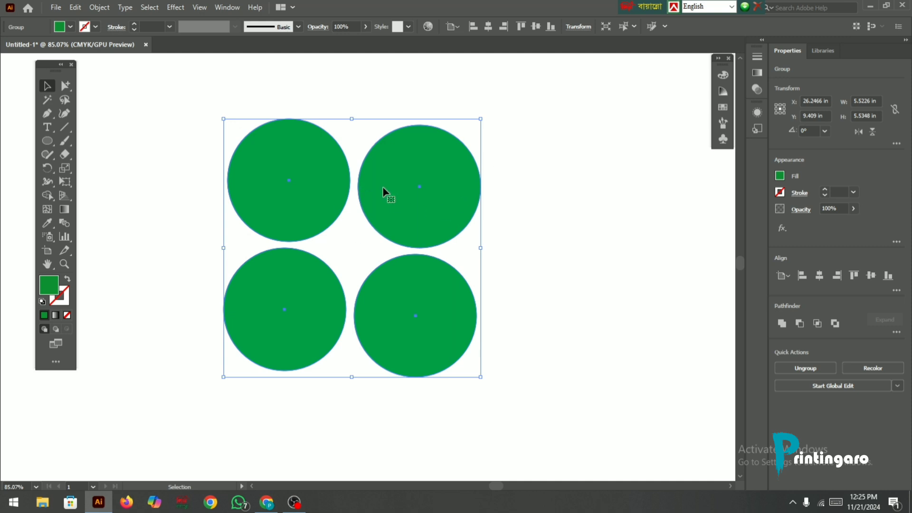
pyautogui.click(528, 177)
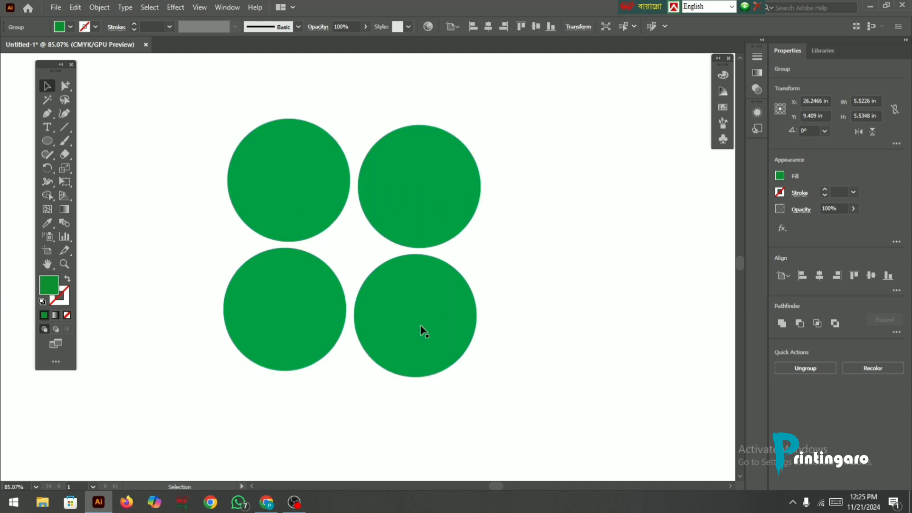
pyautogui.click(421, 318)
pyautogui.doubleClick(47, 289)
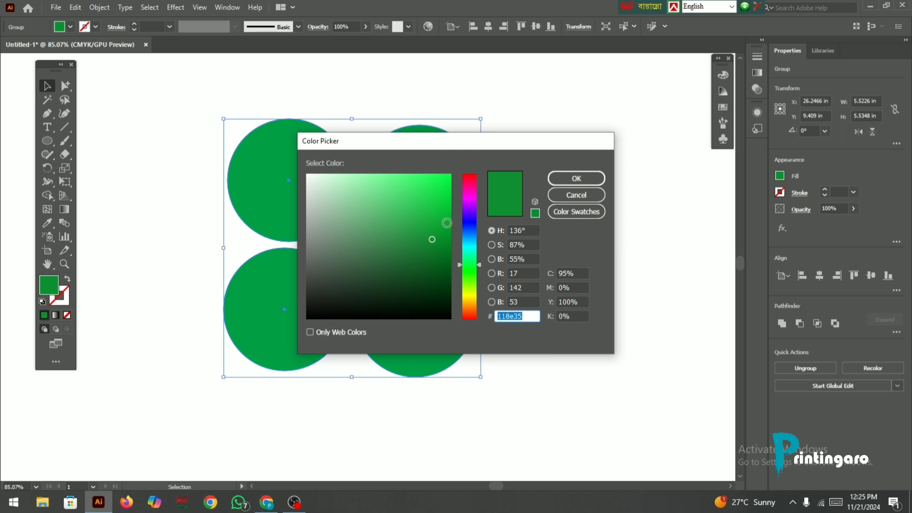
pyautogui.click(468, 298)
pyautogui.moveTo(454, 188); pyautogui.dragTo(451, 175)
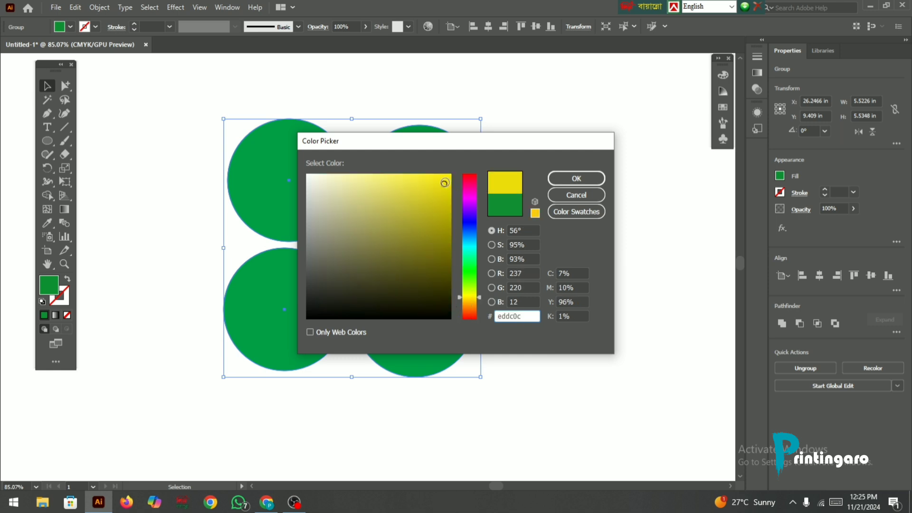
pyautogui.click(577, 179)
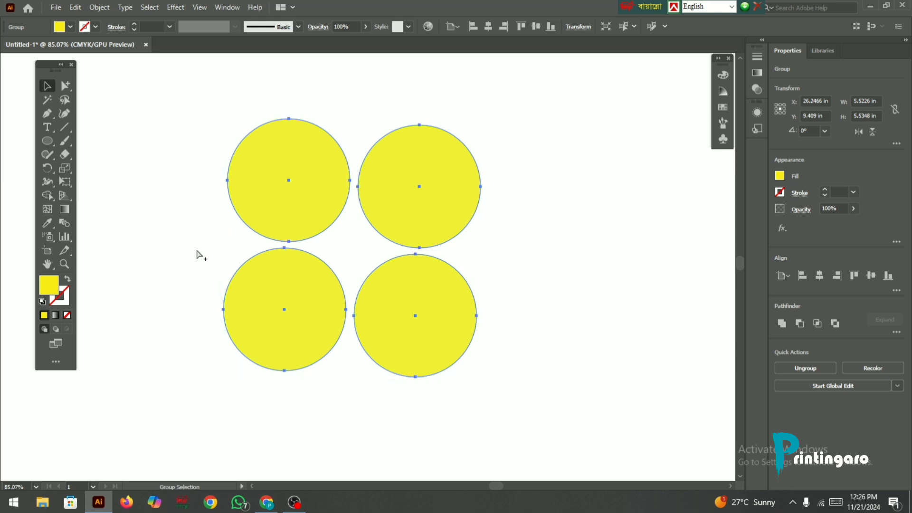
pyautogui.hotkey('ctrl', 'z')
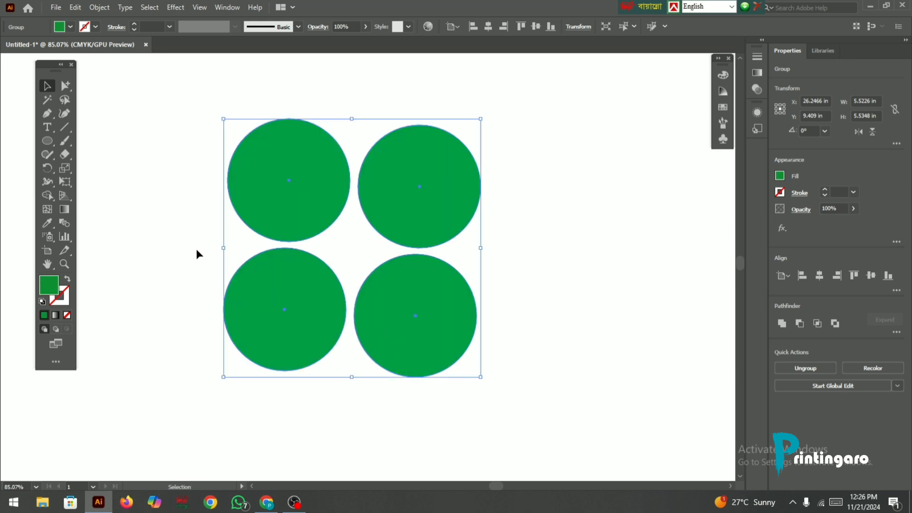
pyautogui.click(199, 119)
pyautogui.click(309, 183)
pyautogui.click(121, 169)
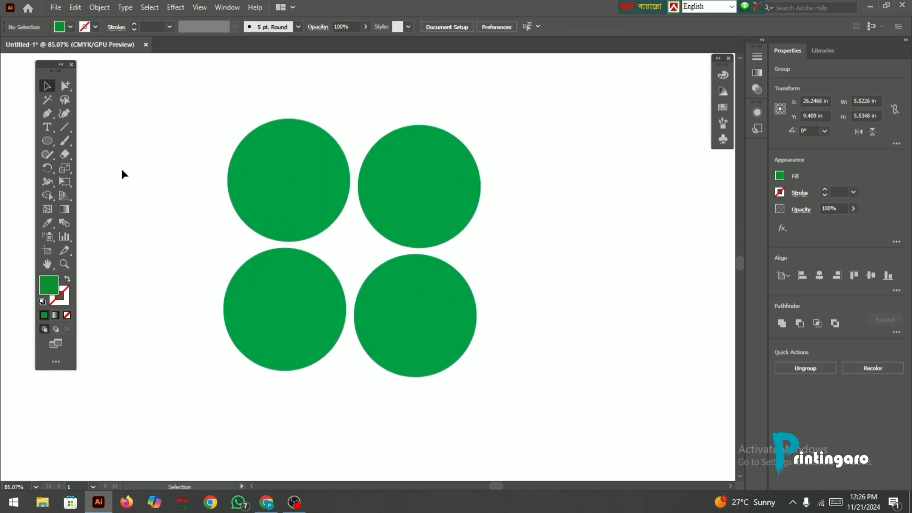
# - Fill only the lower-left circle of the group with blue (C 86.67, M 17.65, Y 0, K 0), using the Group Selection tool
pyautogui.moveTo(66, 87); pyautogui.dragTo(104, 100)
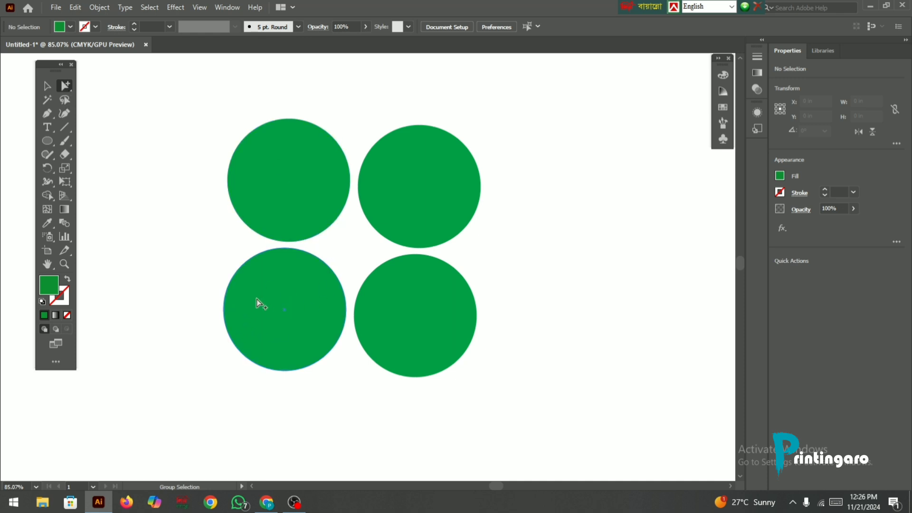
pyautogui.click(266, 289)
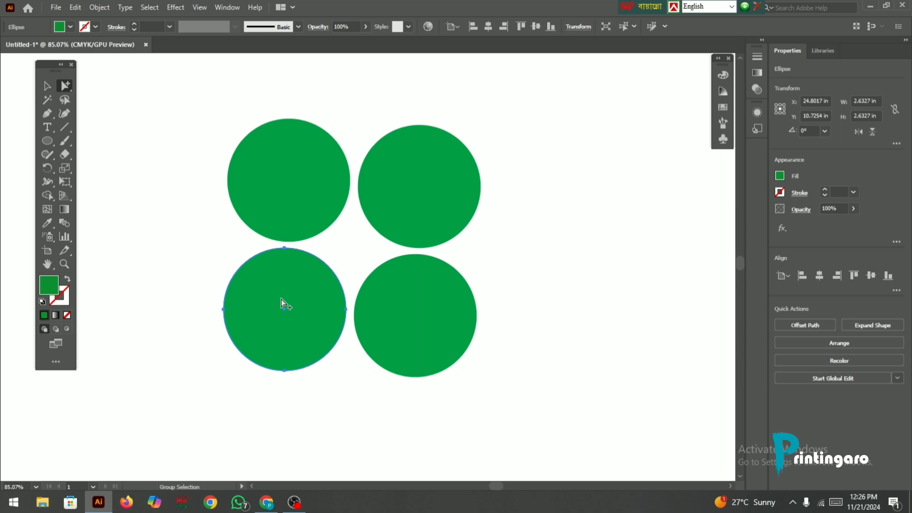
pyautogui.click(723, 75)
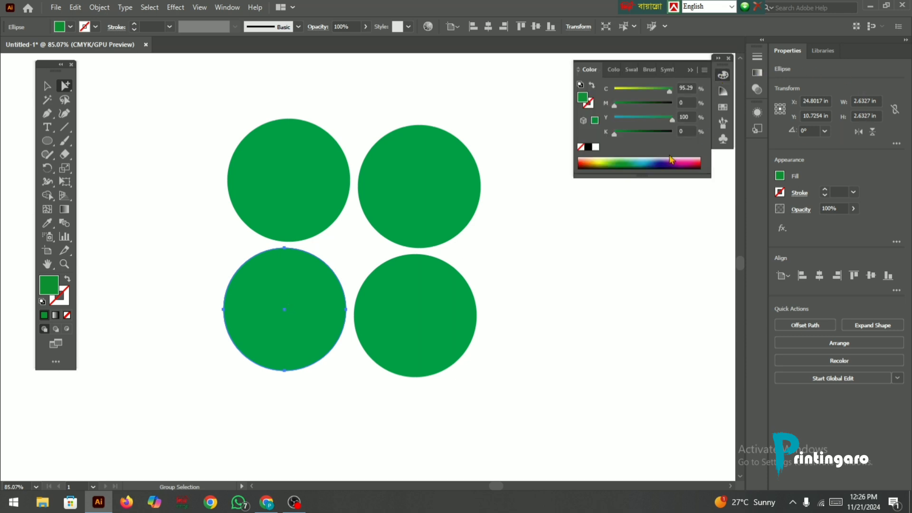
pyautogui.click(653, 158)
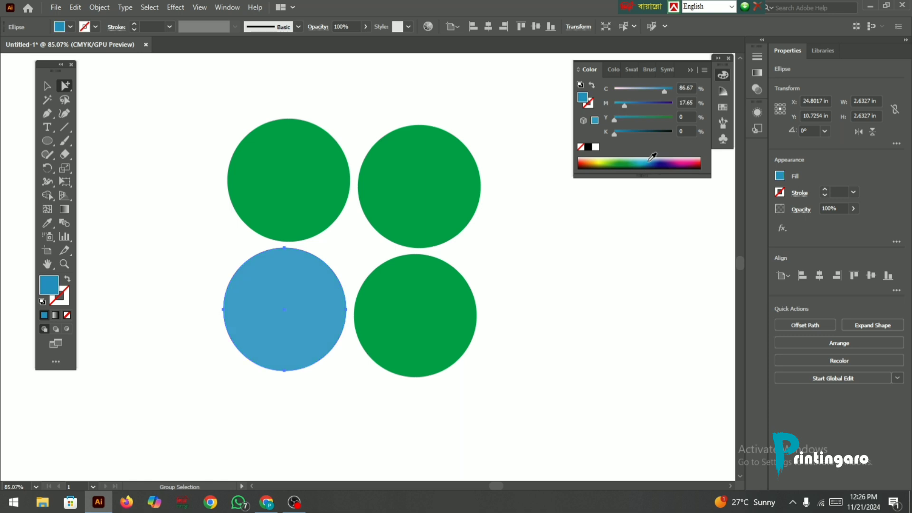
# - Check with the Selection tool whether the blue circle still belongs to the group
pyautogui.click(45, 87)
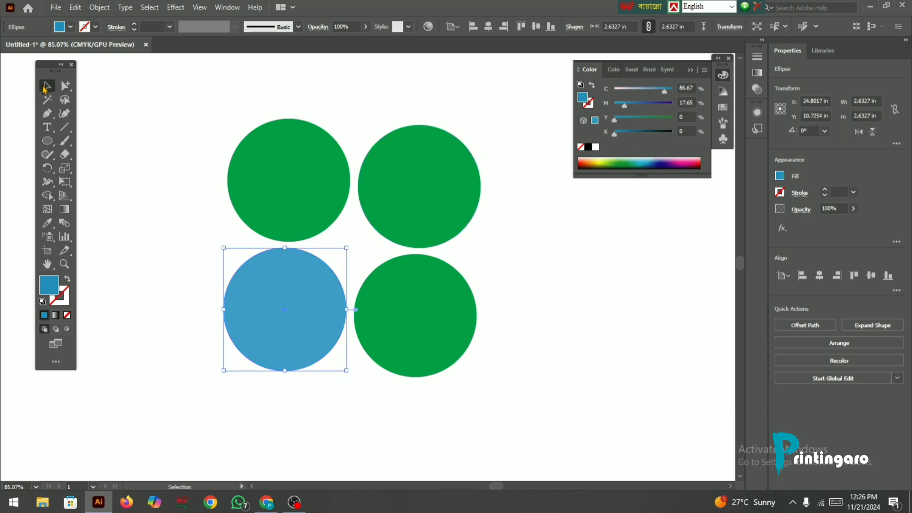
pyautogui.click(173, 110)
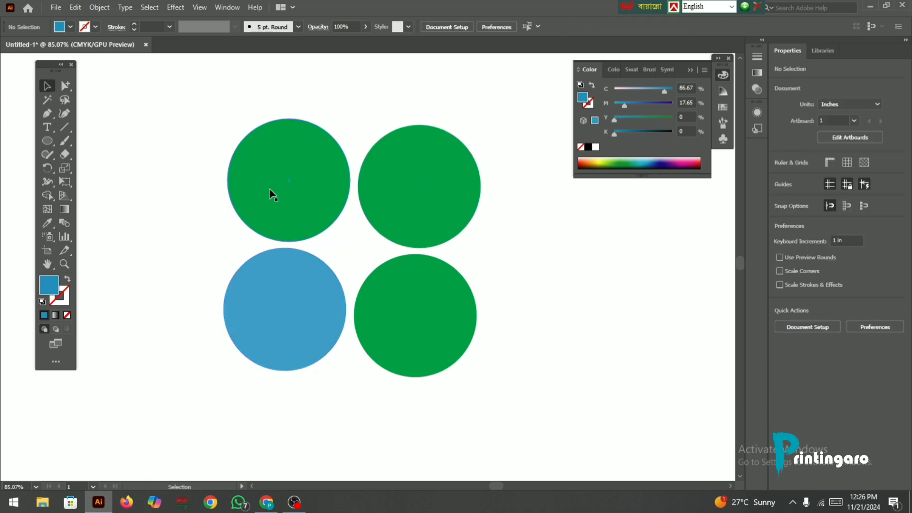
pyautogui.scroll(1, 249, 205)
pyautogui.scroll(-1, 250, 207)
pyautogui.click(276, 283)
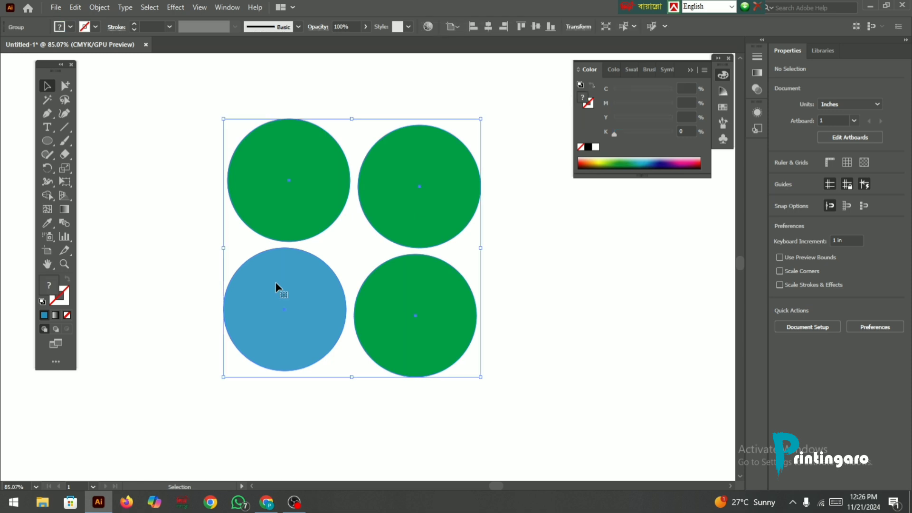
pyautogui.click(195, 247)
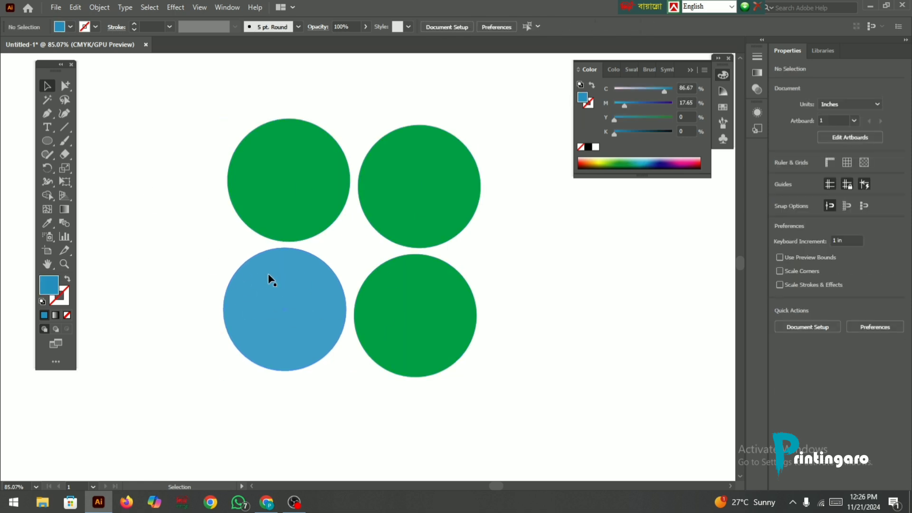
# - Move only the blue circle to the right of the lower-right green circle, and check its group membership with the Selection tool
pyautogui.click(64, 87)
pyautogui.moveTo(293, 321); pyautogui.dragTo(570, 315)
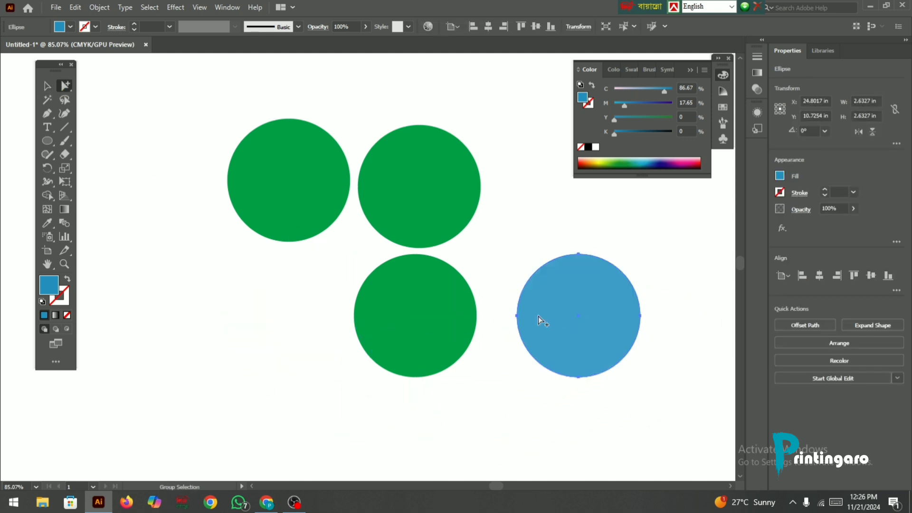
pyautogui.click(46, 85)
pyautogui.click(237, 170)
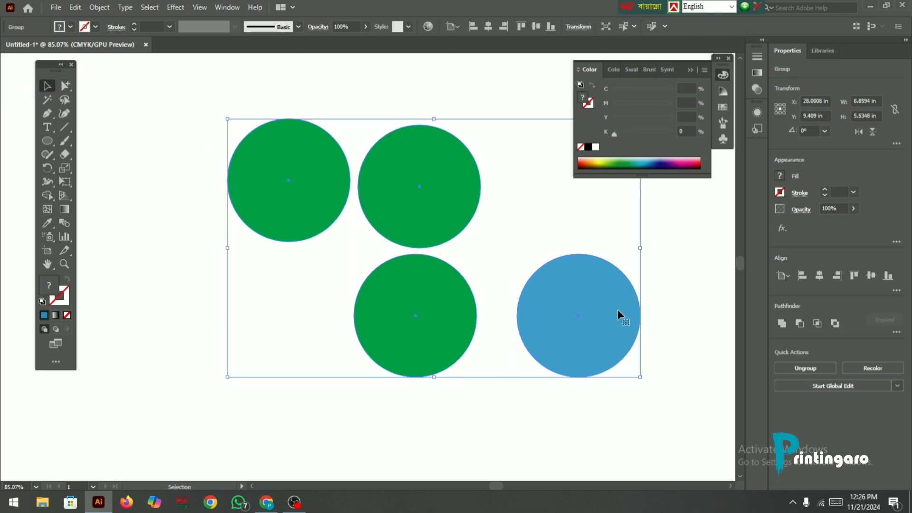
pyautogui.click(196, 128)
# - Move the whole group about 1.2 in to the left and slightly upward
pyautogui.click(259, 163)
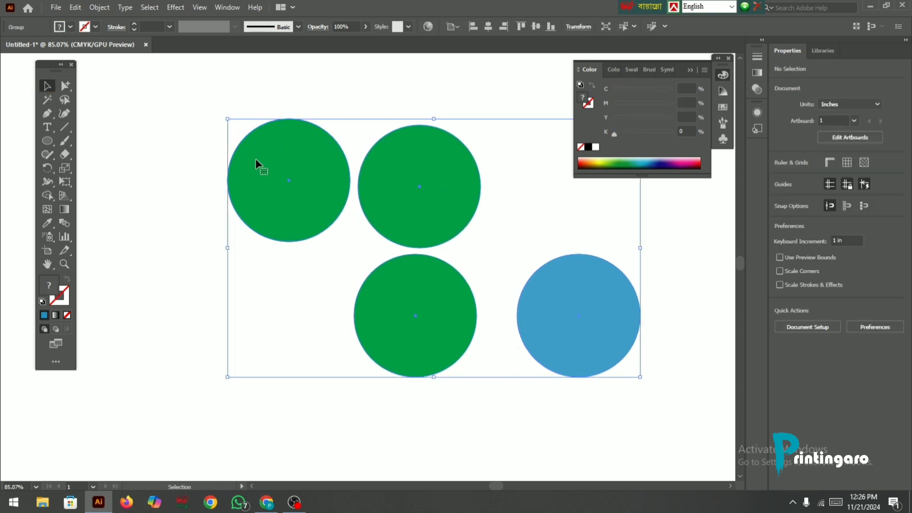
pyautogui.moveTo(370, 173); pyautogui.dragTo(346, 172)
pyautogui.scroll(1, 348, 173)
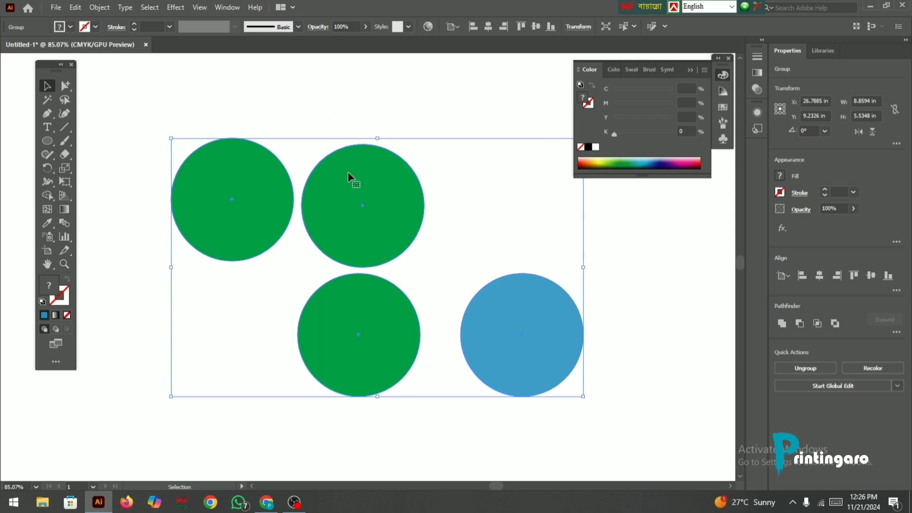
pyautogui.scroll(2, 348, 172)
# - Fill only the group's upper-left circle with red (C 0, M 97, Y 100, K 0), using the Direct Selection tool
pyautogui.moveTo(66, 86); pyautogui.dragTo(95, 95)
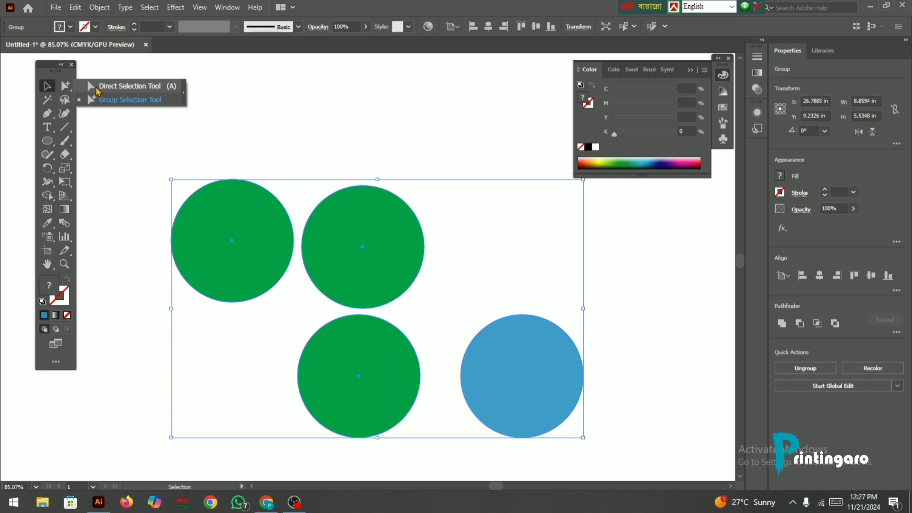
pyautogui.moveTo(98, 90); pyautogui.dragTo(96, 90)
pyautogui.click(190, 101)
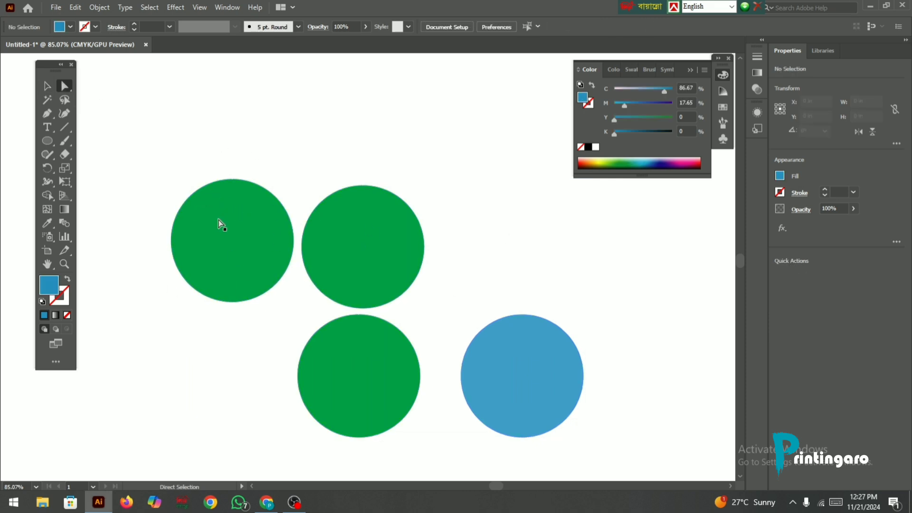
pyautogui.click(242, 219)
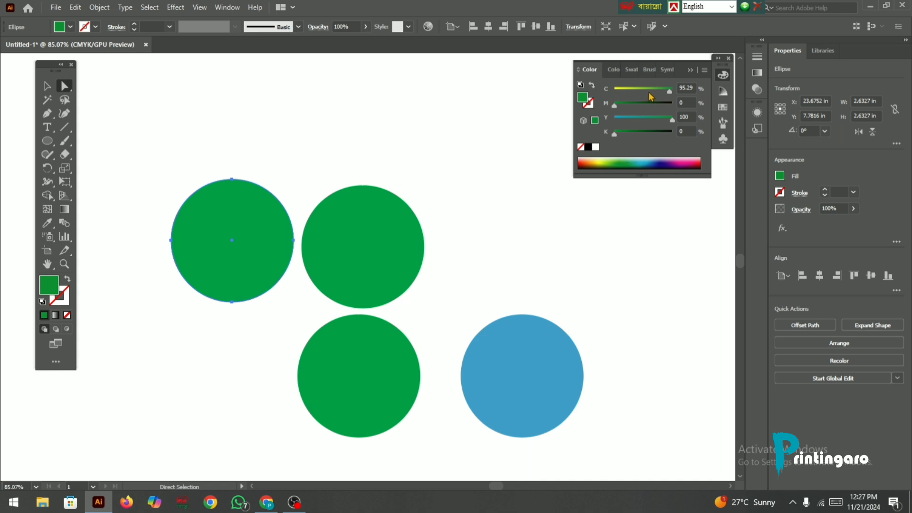
pyautogui.moveTo(650, 90); pyautogui.dragTo(670, 105)
pyautogui.click(48, 86)
pyautogui.click(310, 150)
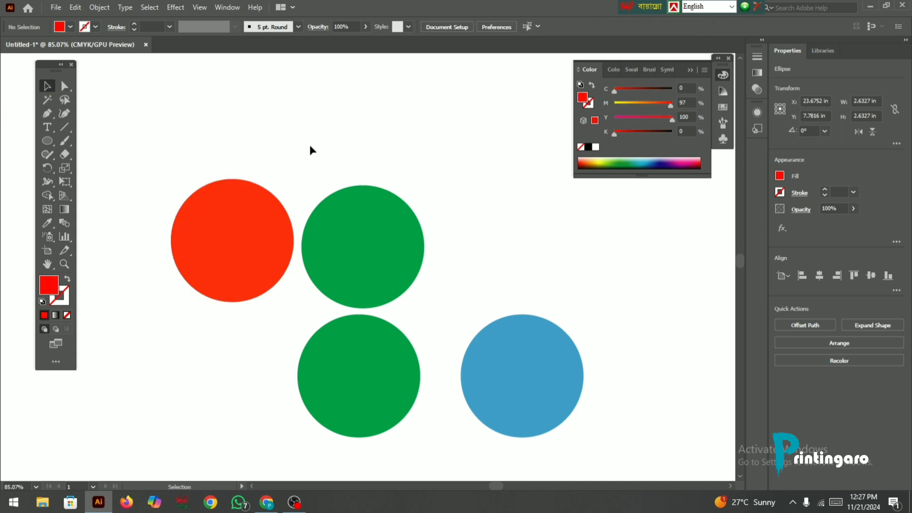
# - Delete the whole group of one red, two green and one blue circle from the artboard
pyautogui.scroll(-2, 309, 147)
pyautogui.click(356, 255)
pyautogui.scroll(9, 356, 254)
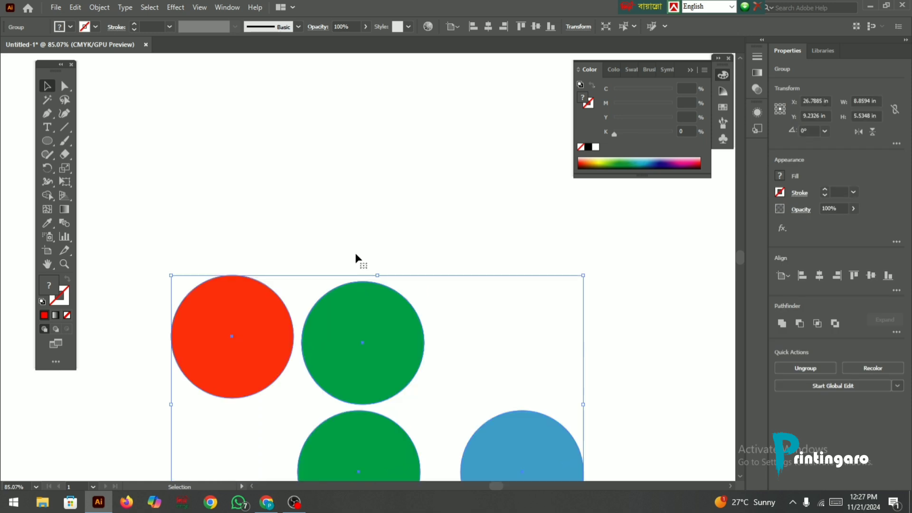
pyautogui.scroll(-2, 308, 185)
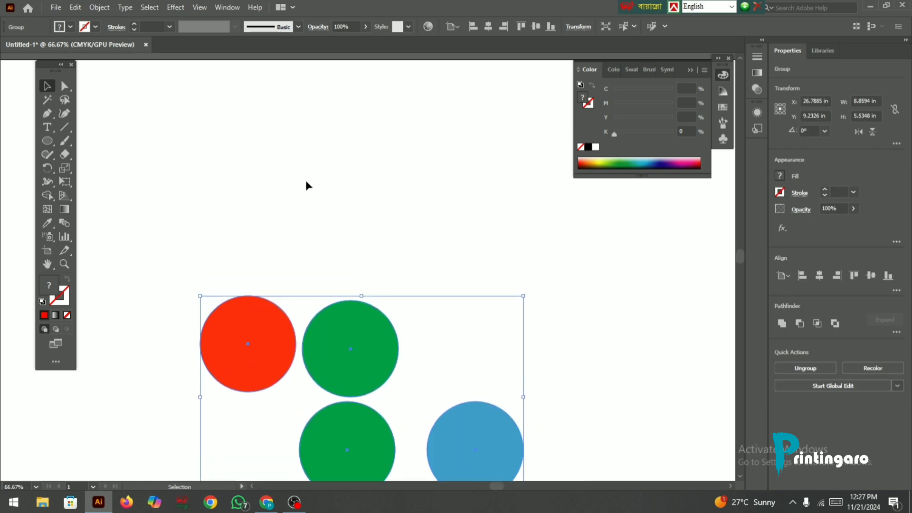
pyautogui.scroll(2, 306, 182)
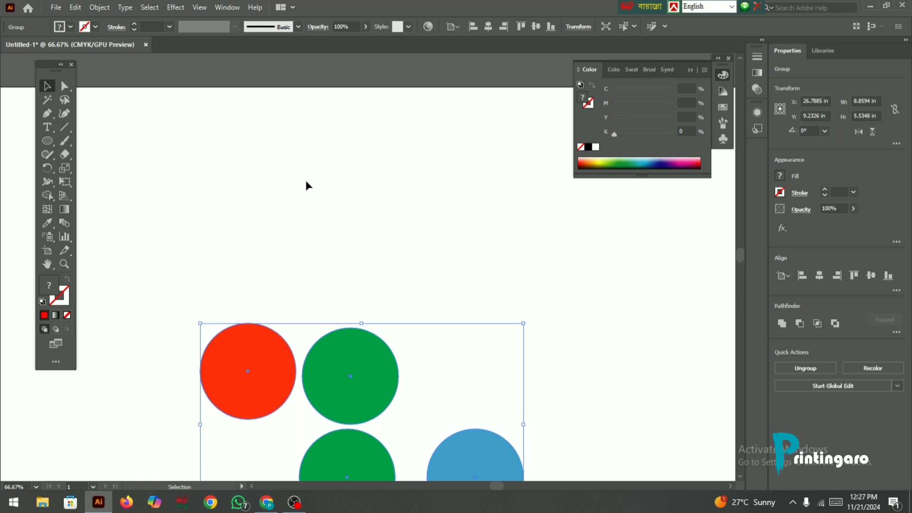
pyautogui.scroll(-4, 306, 181)
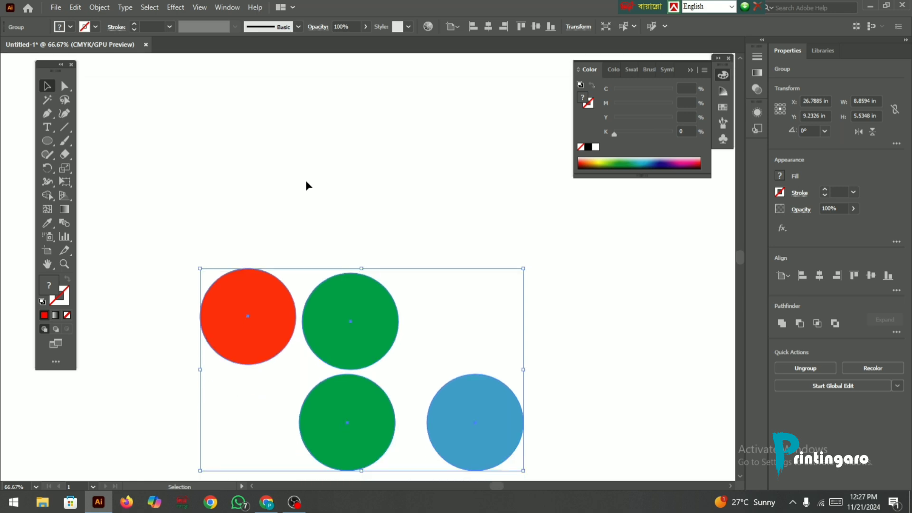
pyautogui.press('Delete')
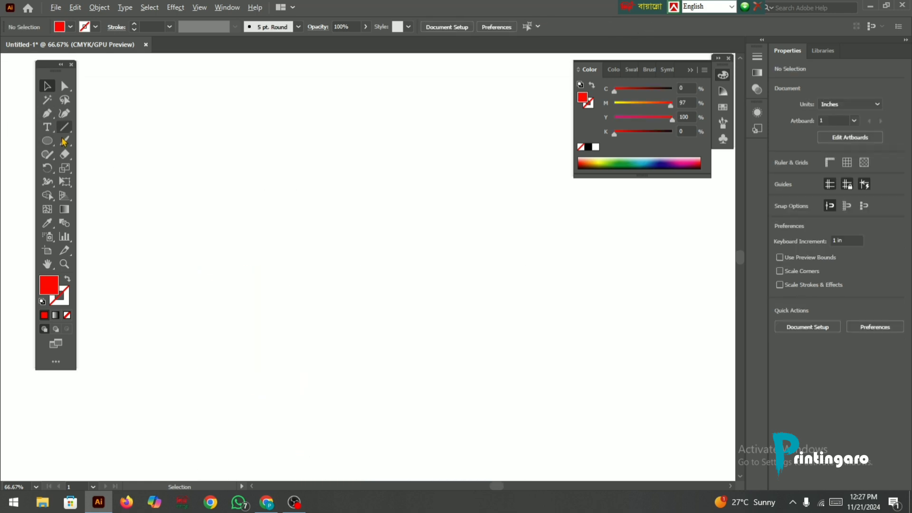
pyautogui.click(65, 86)
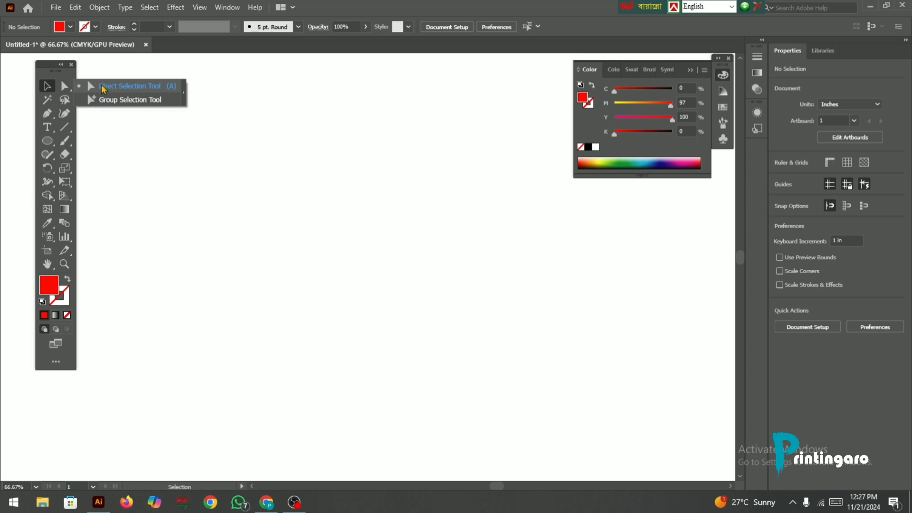
pyautogui.click(47, 140)
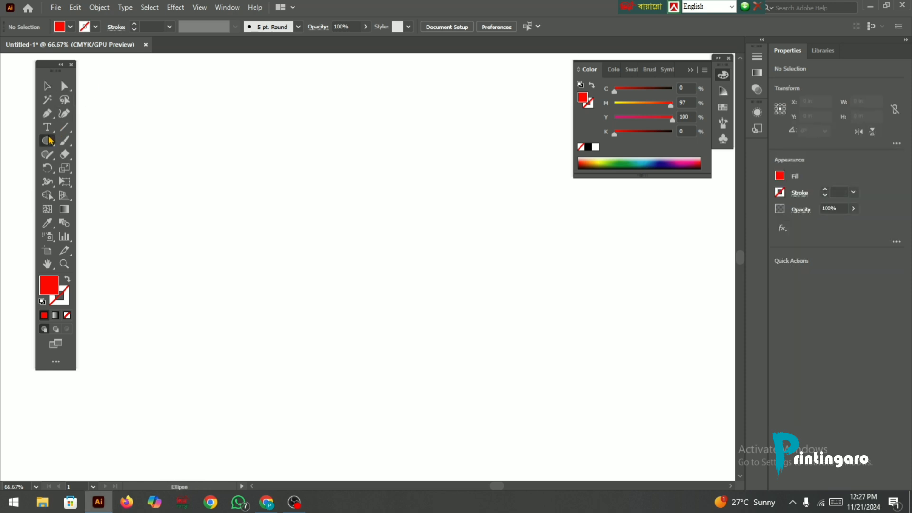
pyautogui.moveTo(228, 172); pyautogui.dragTo(367, 364)
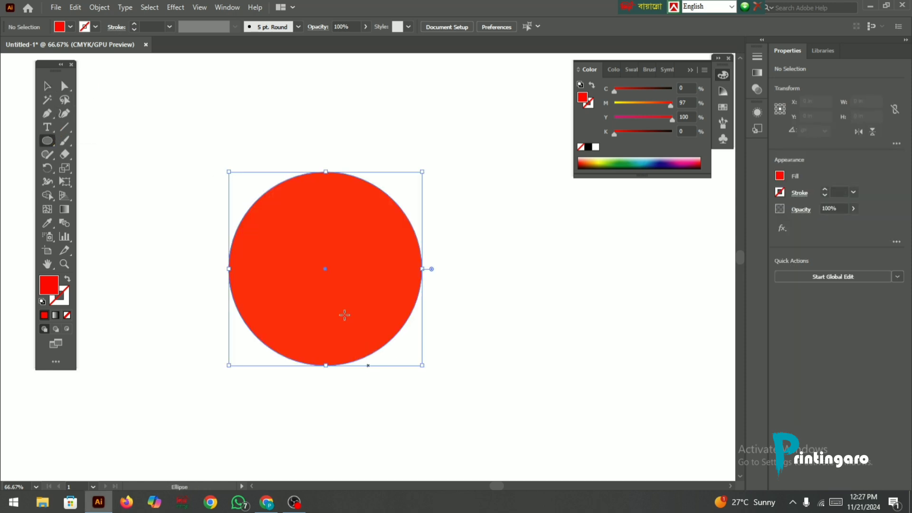
pyautogui.scroll(1, 354, 219)
pyautogui.scroll(-1, 287, 140)
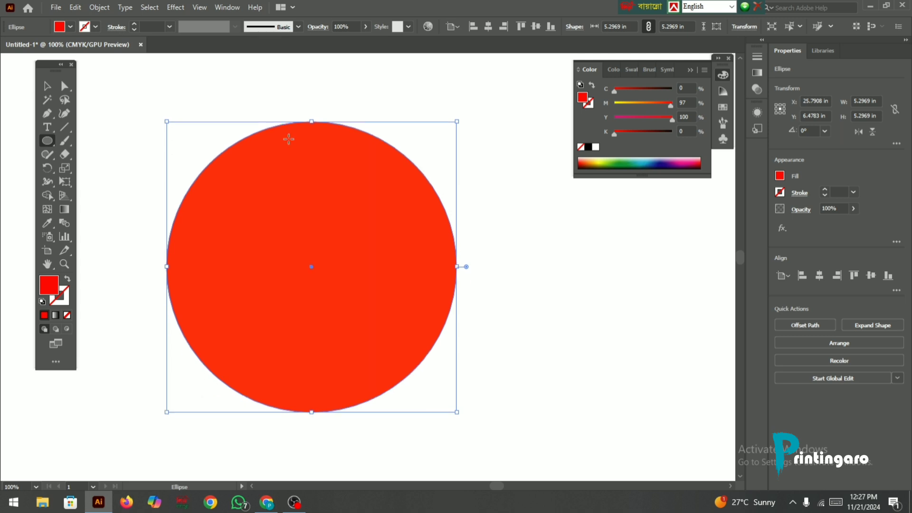
pyautogui.press('Delete')
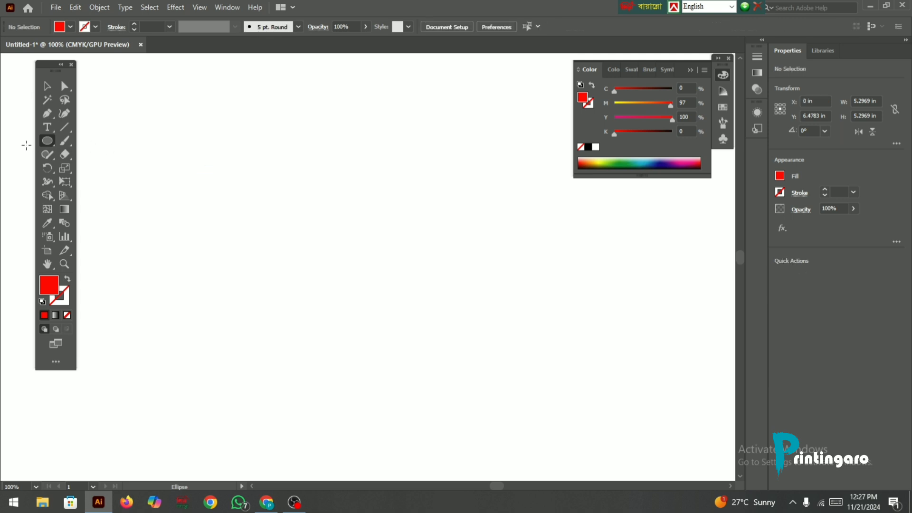
# - Draw a red rectangle about 3.96 in wide and 3.33 in high on the empty artboard
pyautogui.moveTo(47, 140); pyautogui.dragTo(99, 145)
pyautogui.moveTo(182, 174); pyautogui.dragTo(398, 357)
pyautogui.scroll(1, 387, 180)
pyautogui.scroll(-2, 410, 182)
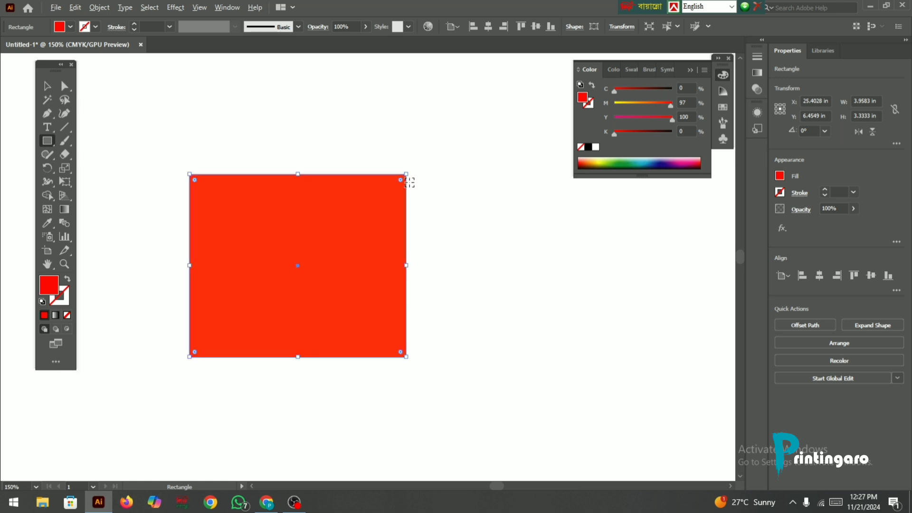
# - Remove only the rectangle's upper-right anchor point, using the Direct Selection tool
pyautogui.press('space')
pyautogui.moveTo(320, 202); pyautogui.dragTo(337, 192)
pyautogui.scroll(1, 420, 183)
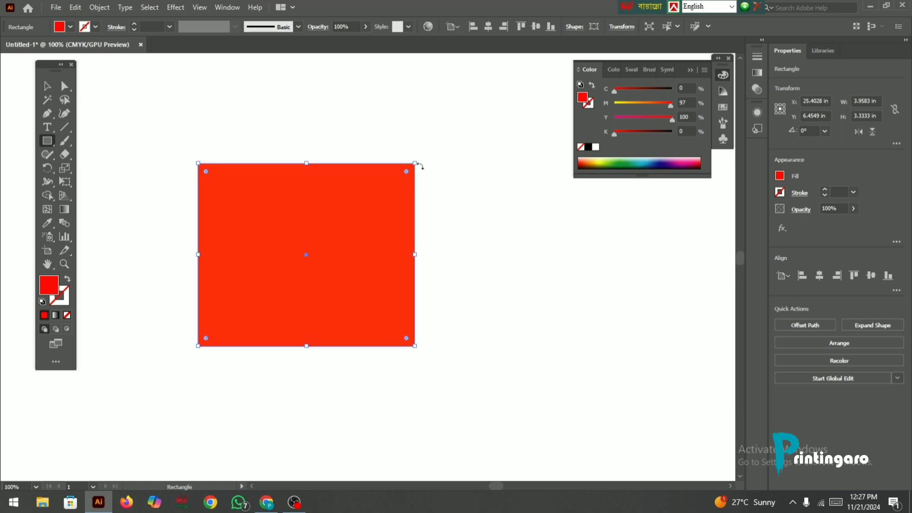
pyautogui.scroll(2, 420, 165)
pyautogui.scroll(-1, 420, 165)
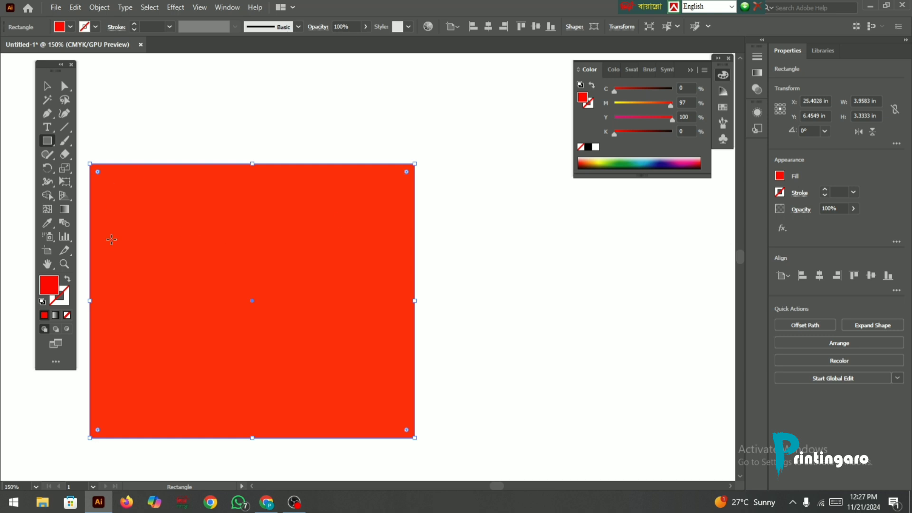
pyautogui.scroll(-2, 401, 190)
pyautogui.scroll(2, 400, 185)
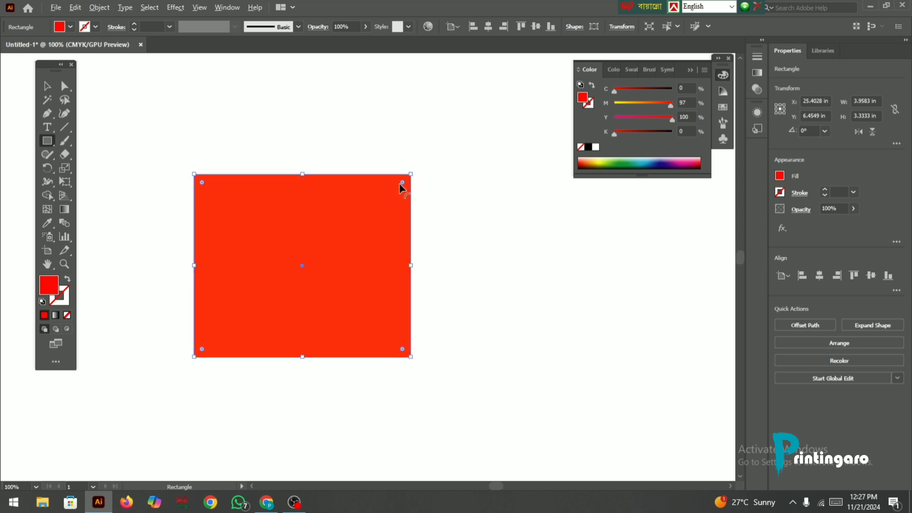
pyautogui.click(65, 86)
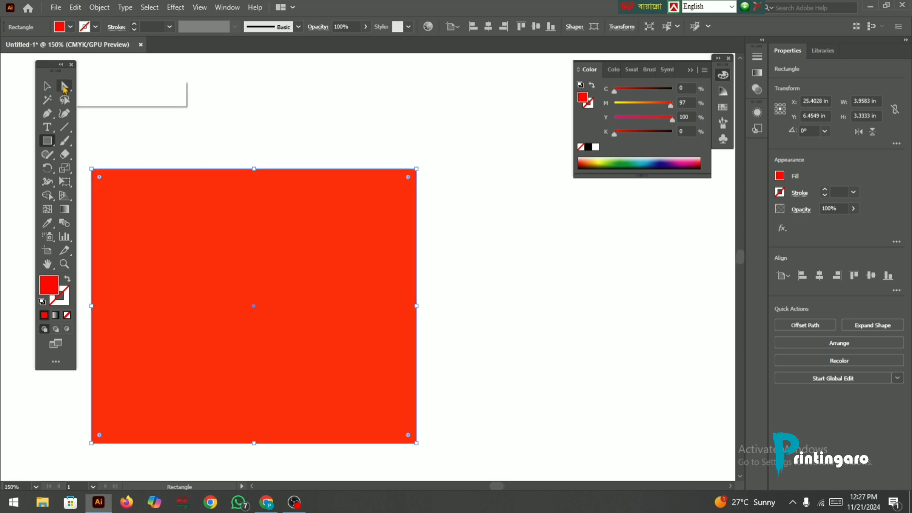
pyautogui.click(89, 89)
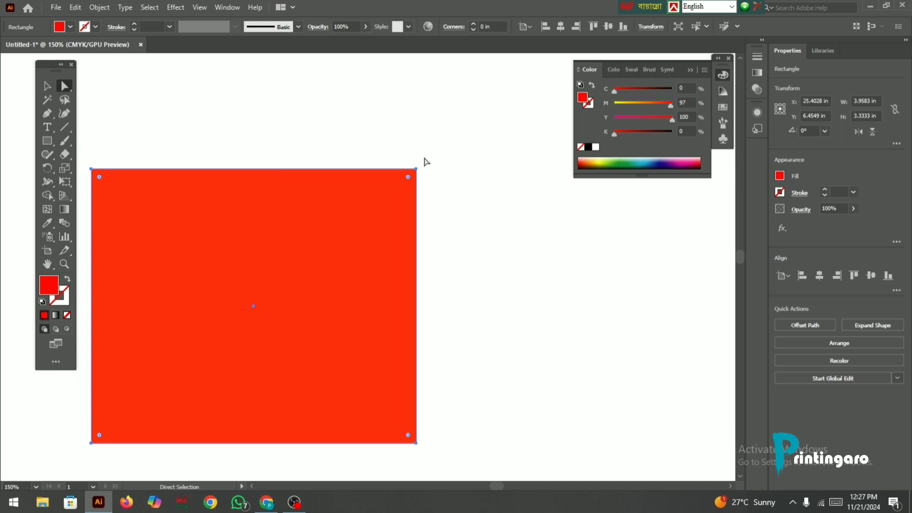
pyautogui.moveTo(417, 157); pyautogui.dragTo(427, 183)
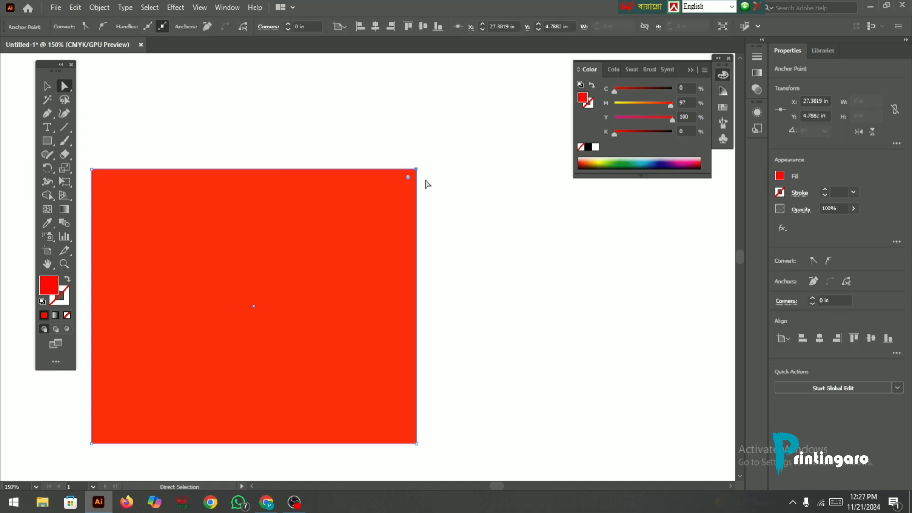
pyautogui.press('Delete')
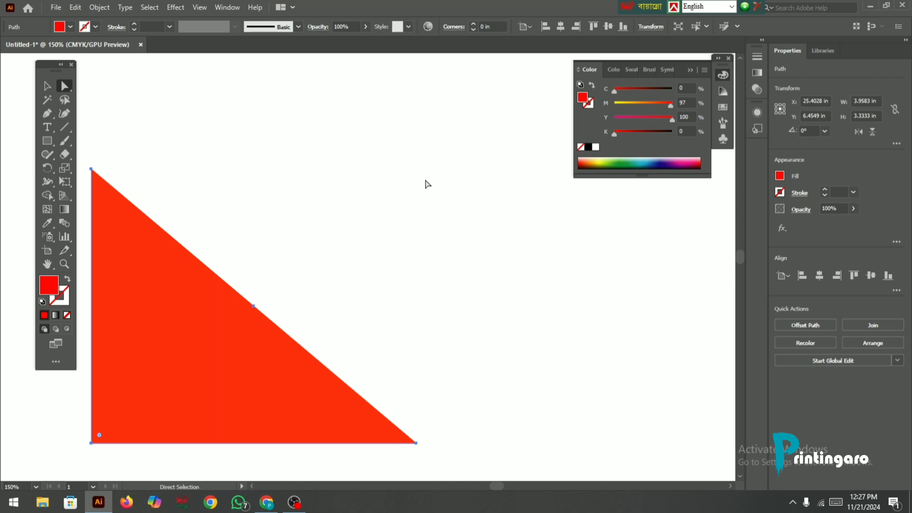
# - Delete the red triangle's lower-left anchor point and undo that deletion
pyautogui.press('space')
pyautogui.moveTo(331, 140); pyautogui.dragTo(410, 93)
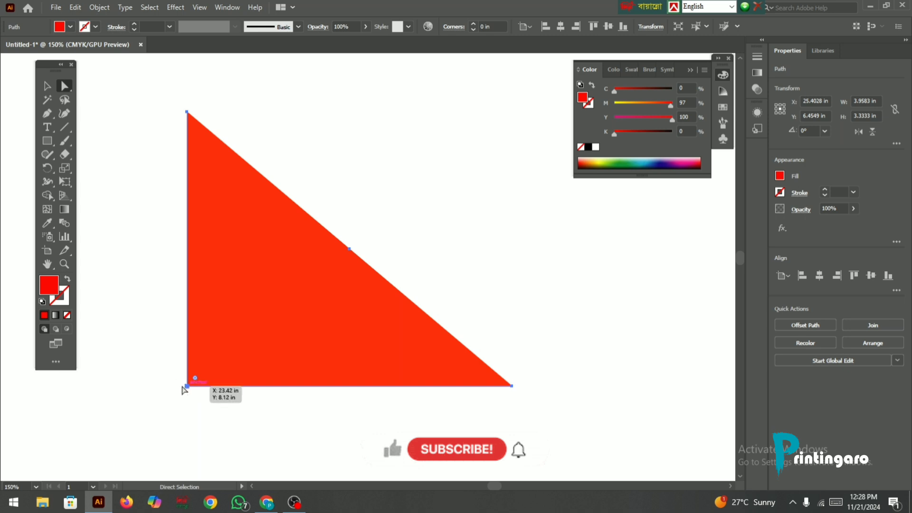
pyautogui.moveTo(175, 379); pyautogui.dragTo(207, 408)
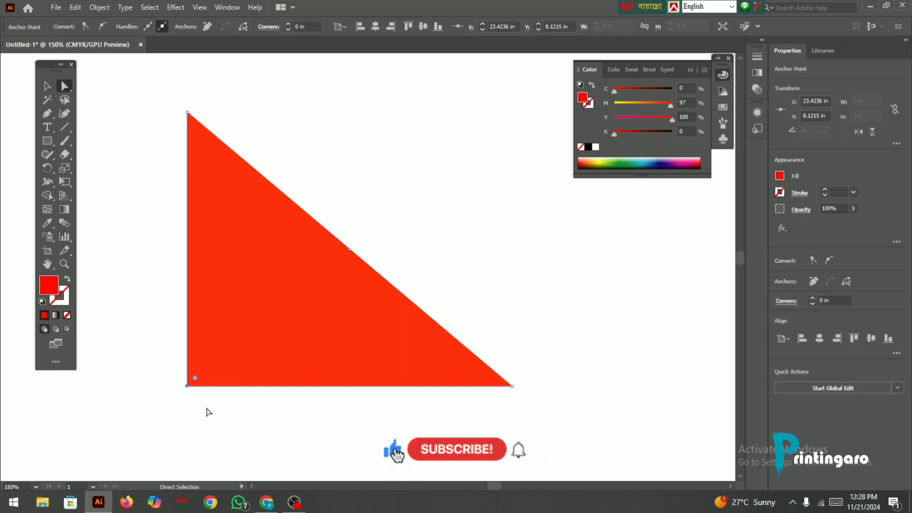
pyautogui.press('Delete')
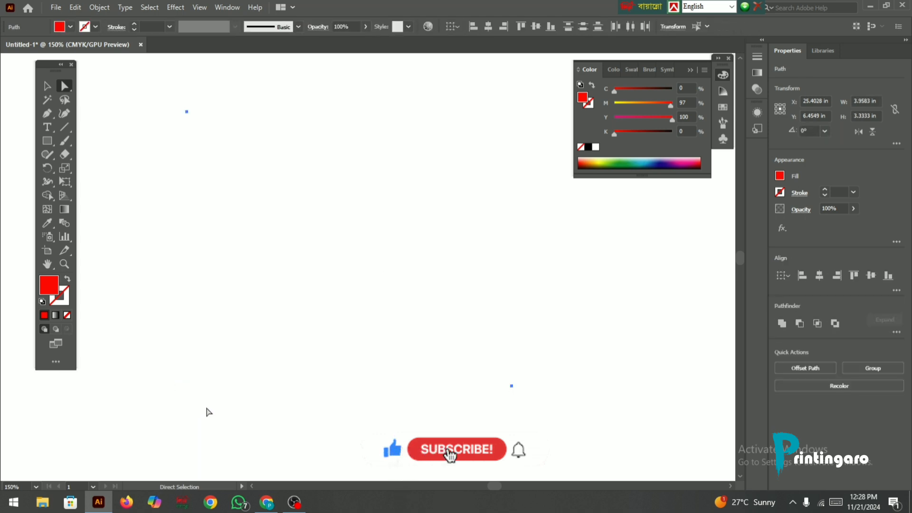
pyautogui.press('ctrl')
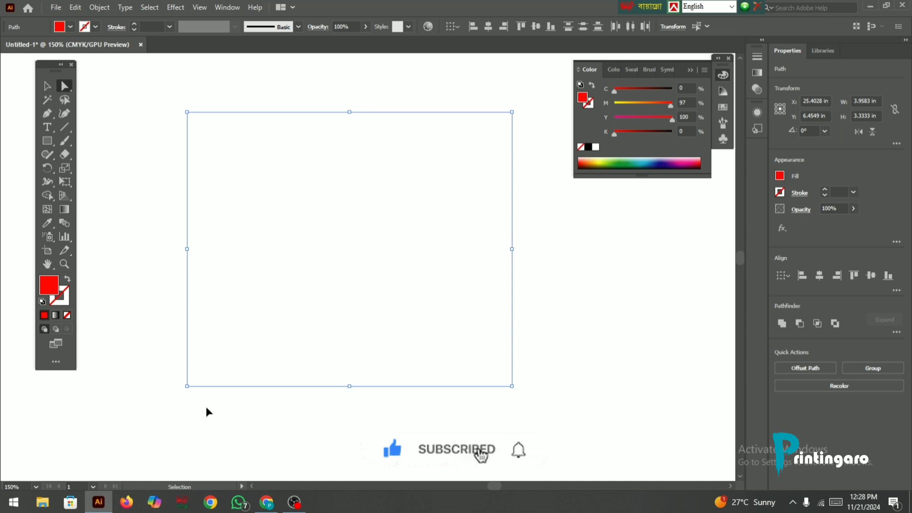
pyautogui.hotkey('ctrl', 'z')
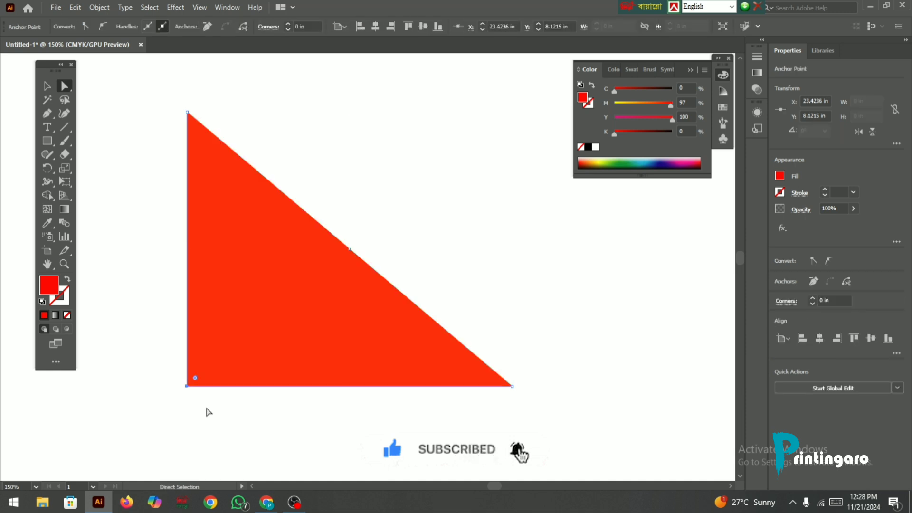
# - Delete the red triangle's lower-left corner anchor, and remove the remaining stray points with the Selection tool
pyautogui.scroll(-1, 249, 354)
pyautogui.scroll(1, 185, 309)
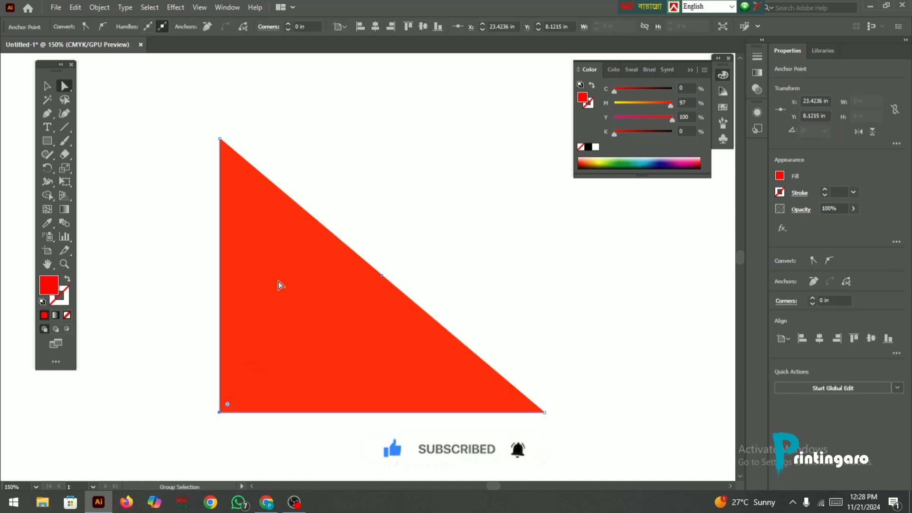
pyautogui.scroll(-1, 278, 281)
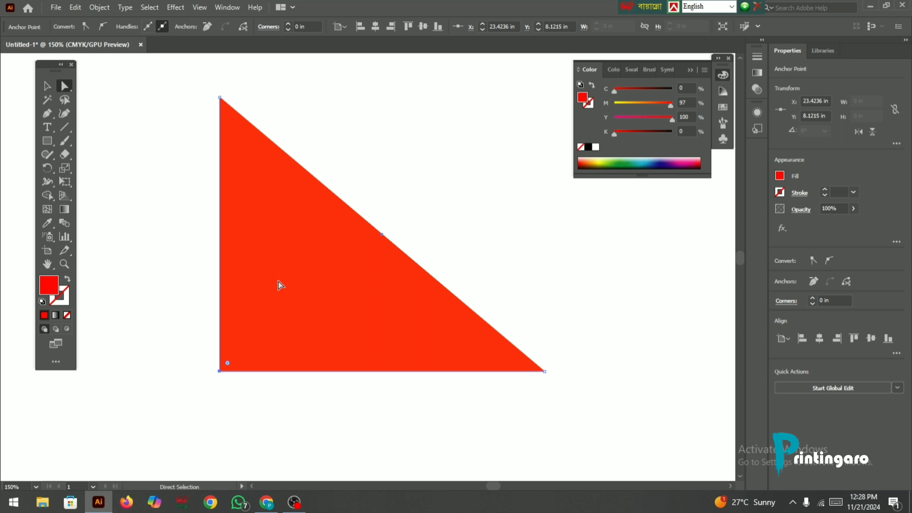
pyautogui.press('Delete')
pyautogui.click(46, 86)
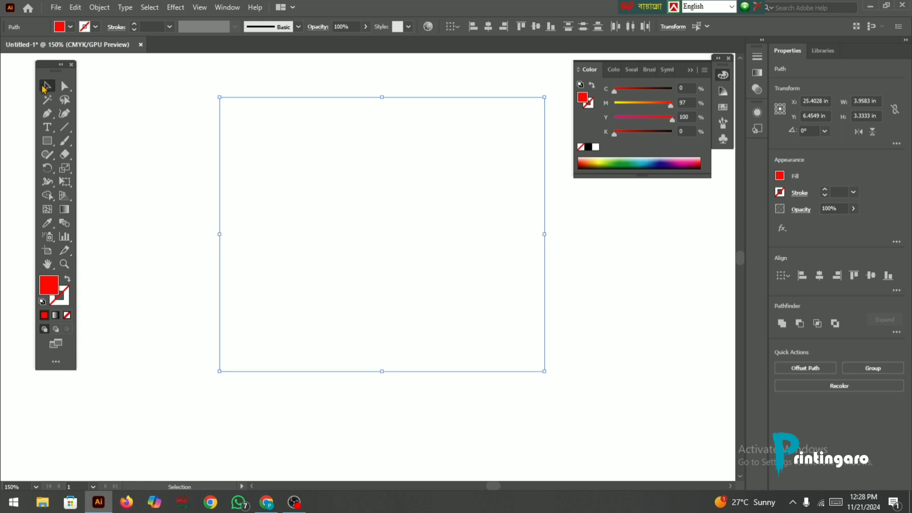
pyautogui.press('Delete')
# - Draw a red circle about 2.35 in across, and bend its top and right curves by their anchor handles with the Direct Selection tool
pyautogui.moveTo(51, 146); pyautogui.dragTo(83, 167)
pyautogui.moveTo(227, 131); pyautogui.dragTo(358, 326)
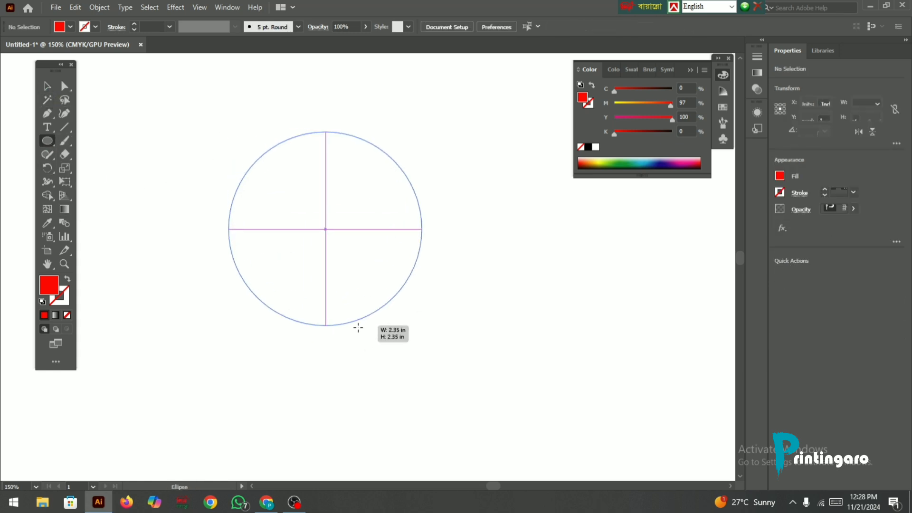
pyautogui.click(62, 87)
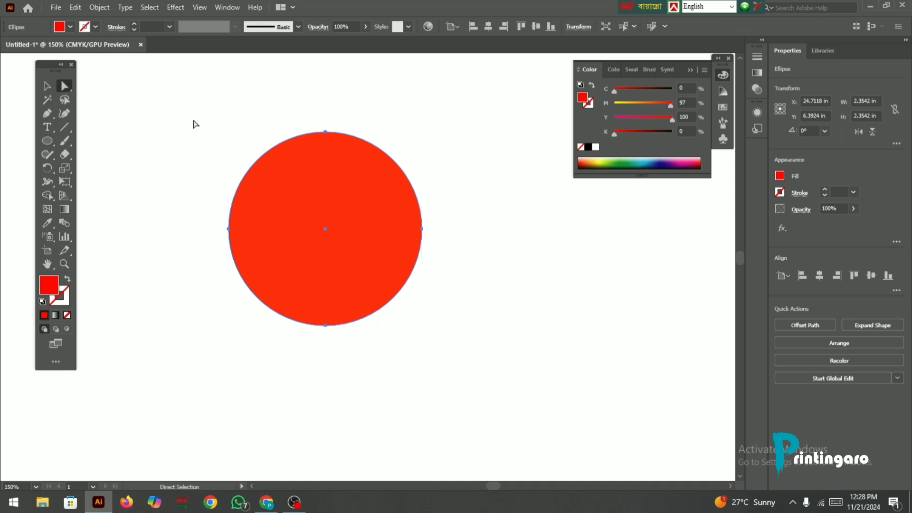
pyautogui.click(325, 132)
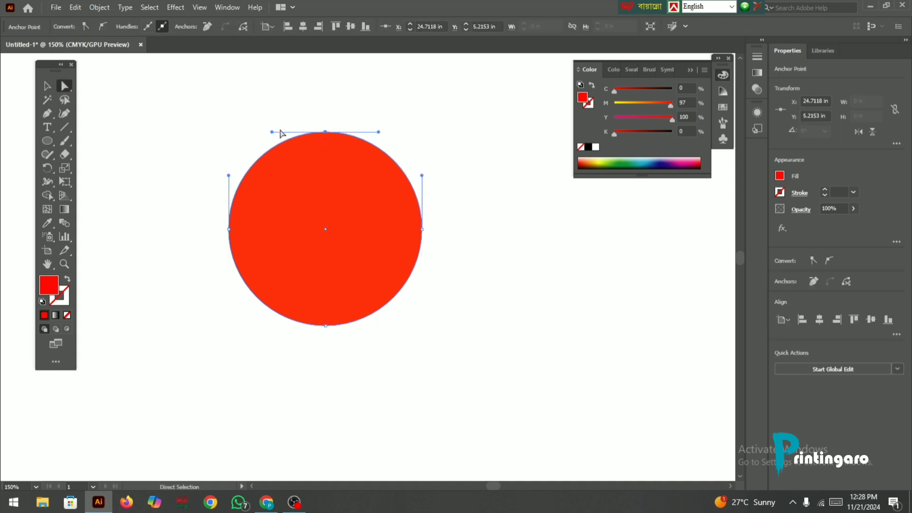
pyautogui.moveTo(272, 132); pyautogui.dragTo(288, 182)
pyautogui.moveTo(422, 176); pyautogui.dragTo(447, 187)
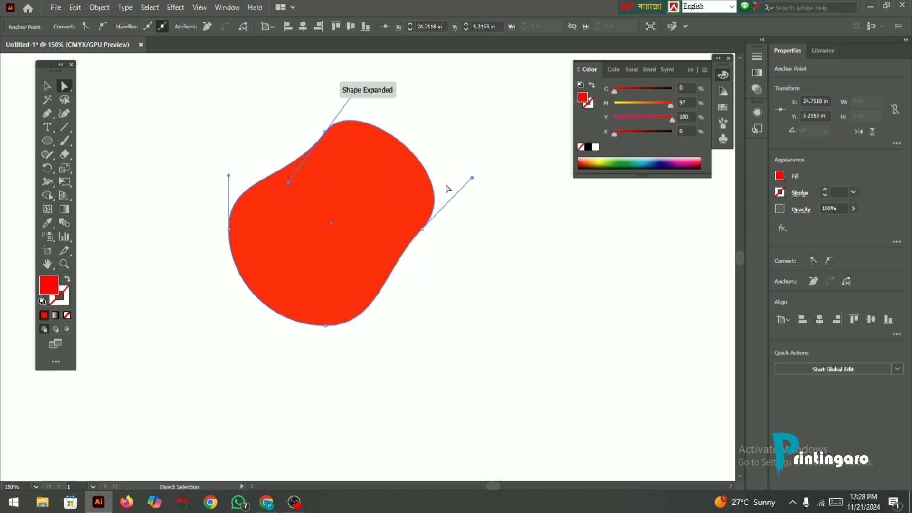
# - Bend the shape's left side inward and its lower-left curve into a point by adjusting the left and bottom anchor handles
pyautogui.click(228, 229)
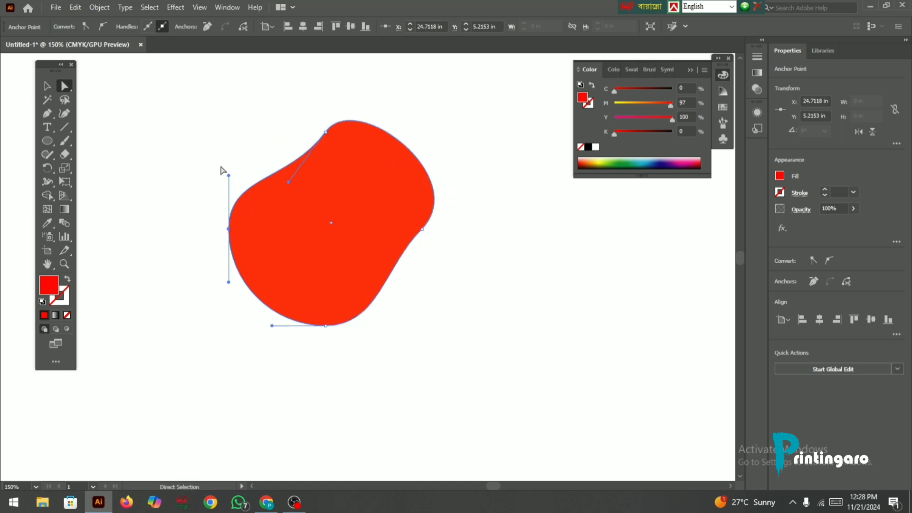
pyautogui.moveTo(229, 176); pyautogui.dragTo(287, 248)
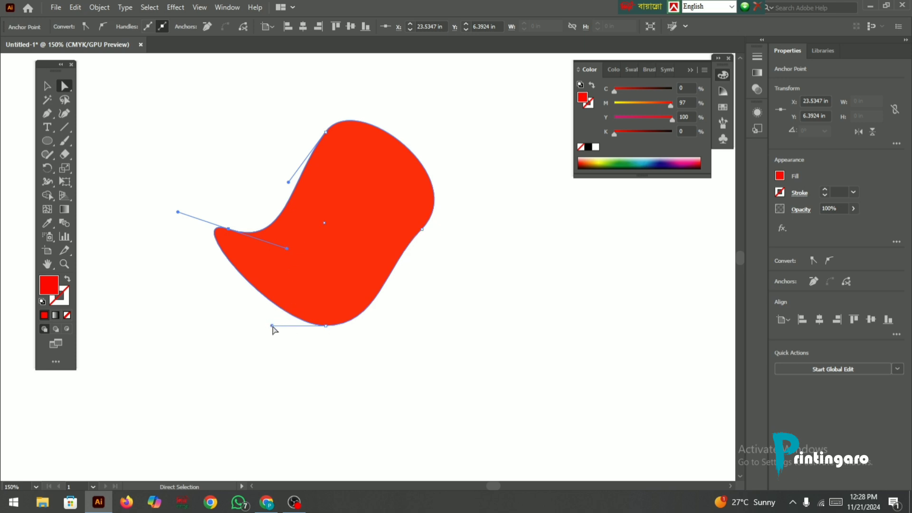
pyautogui.moveTo(272, 327); pyautogui.dragTo(284, 274)
pyautogui.click(236, 141)
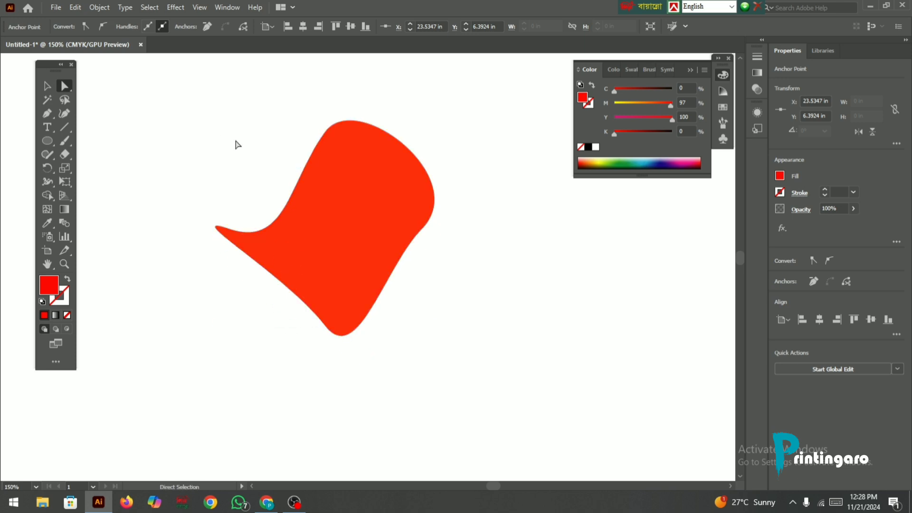
# - Move the red shape to the right and downward, and swing its right anchor's lower handle outward so the lower-right side bulges
pyautogui.moveTo(414, 220); pyautogui.dragTo(431, 243)
pyautogui.click(436, 249)
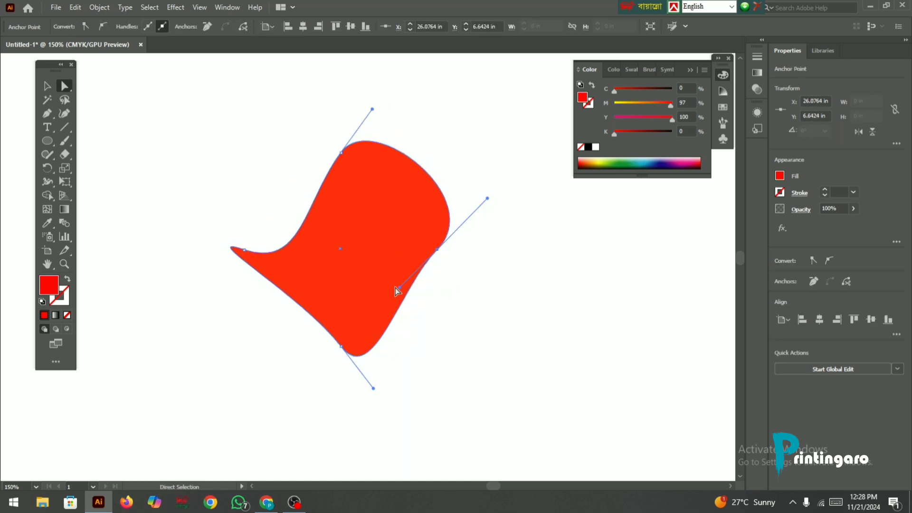
pyautogui.moveTo(397, 290); pyautogui.dragTo(475, 346)
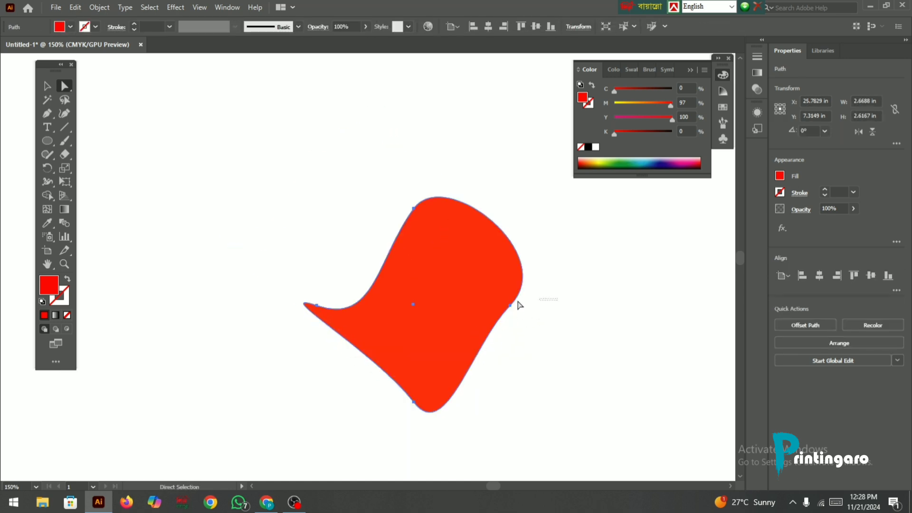
pyautogui.click(510, 305)
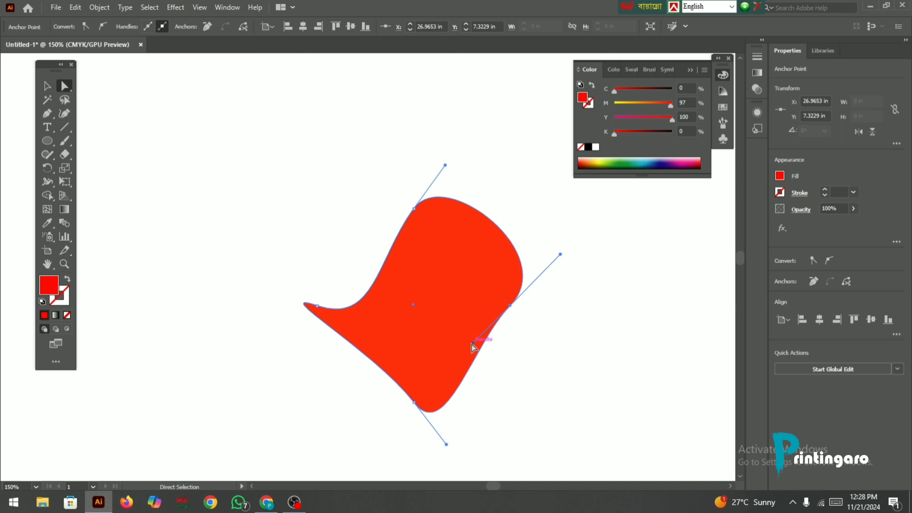
pyautogui.moveTo(474, 344); pyautogui.dragTo(561, 392)
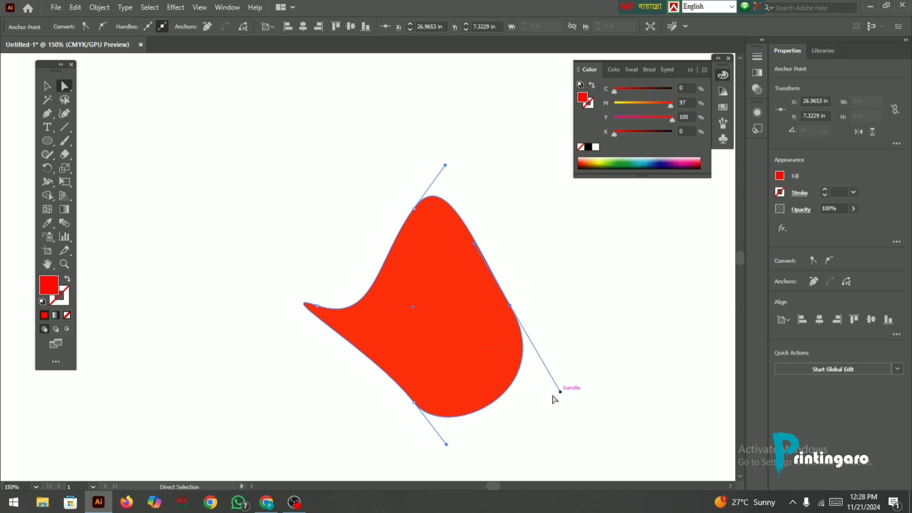
# - View the cartoon graphic designer illustration in Chrome's image results, and return to Illustrator to show the Direct Selection tool's variants
pyautogui.click(268, 503)
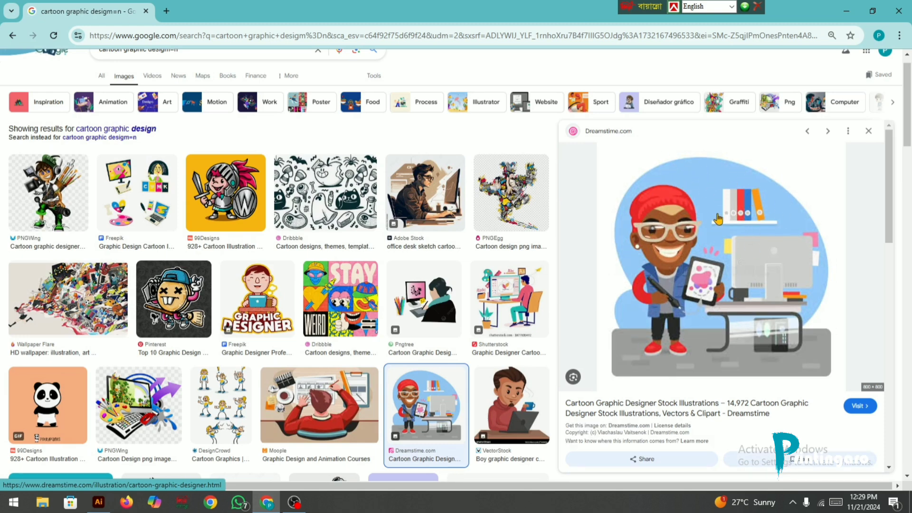
pyautogui.click(99, 502)
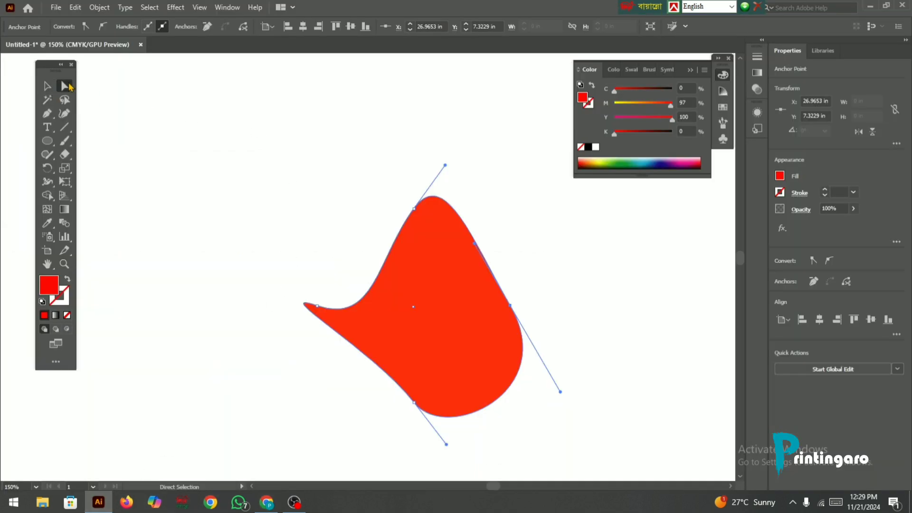
pyautogui.click(67, 86)
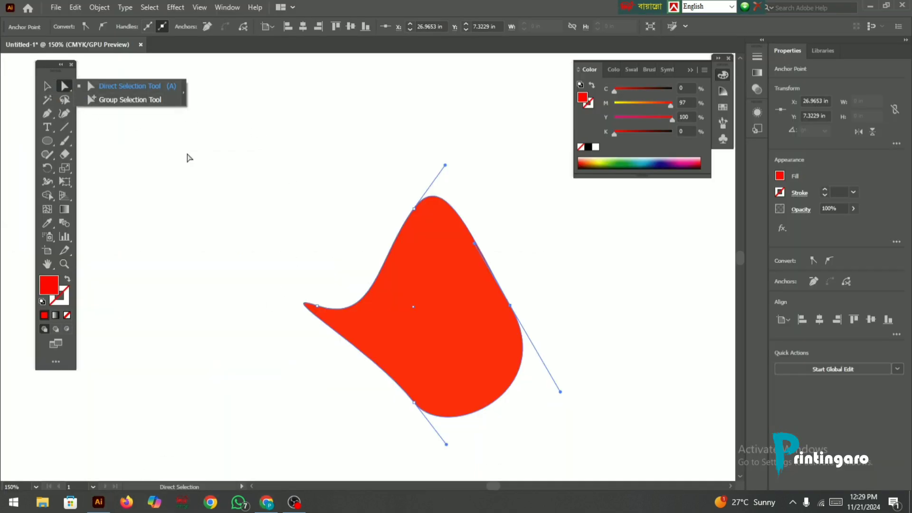